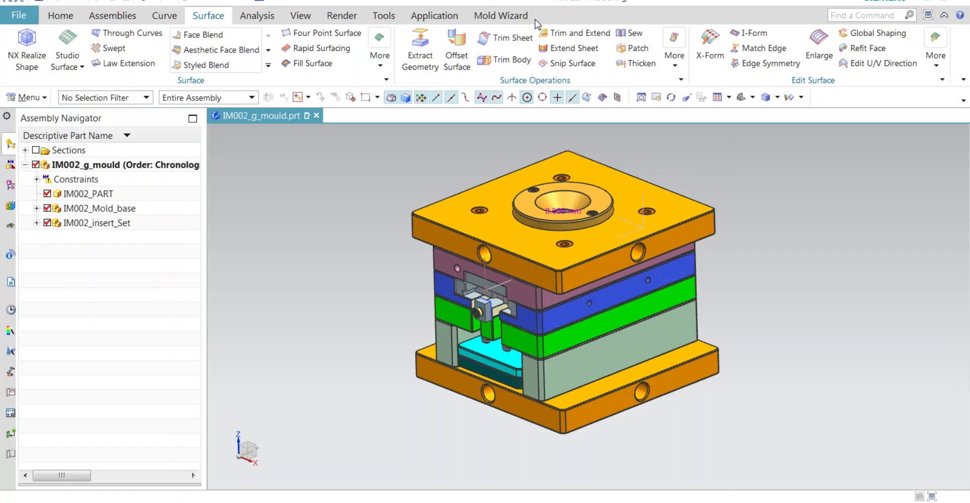
# Add a new ribbon tab after Mold Wizard and rename CustomTab 1 to VindyCAD.
pyautogui.hotkey('ctrl', '1')
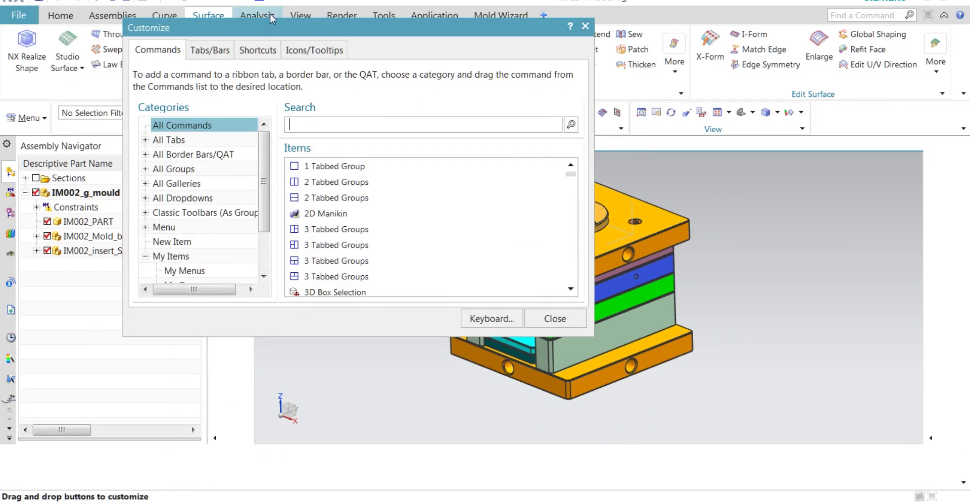
pyautogui.moveTo(300, 26); pyautogui.dragTo(181, 89)
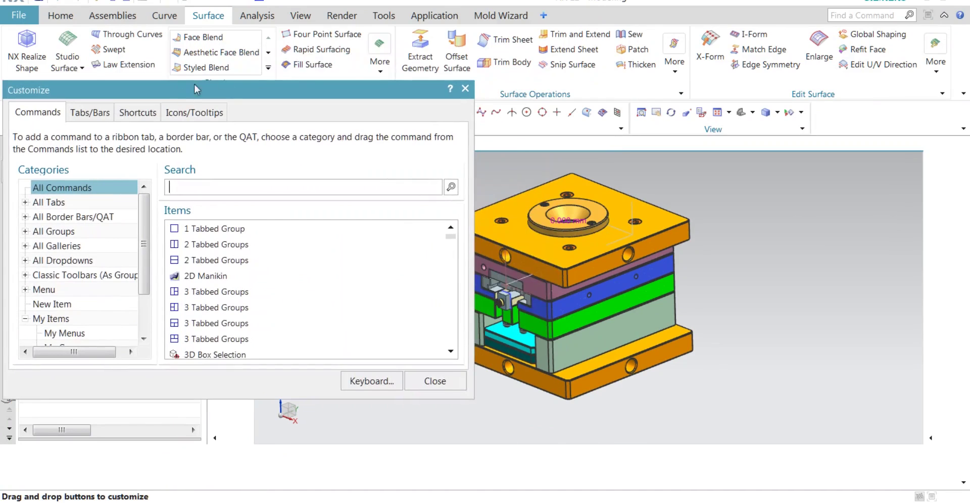
pyautogui.click(543, 20)
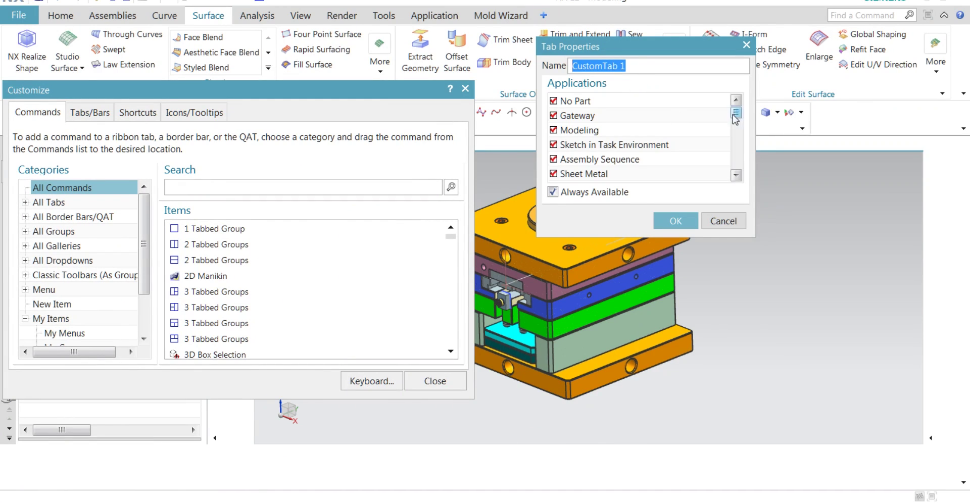
pyautogui.moveTo(739, 119)
pyautogui.mouseDown()
pyautogui.moveTo(752, 176)
pyautogui.moveTo(751, 107)
pyautogui.mouseUp()
pyautogui.scroll(-6, 613, 160)
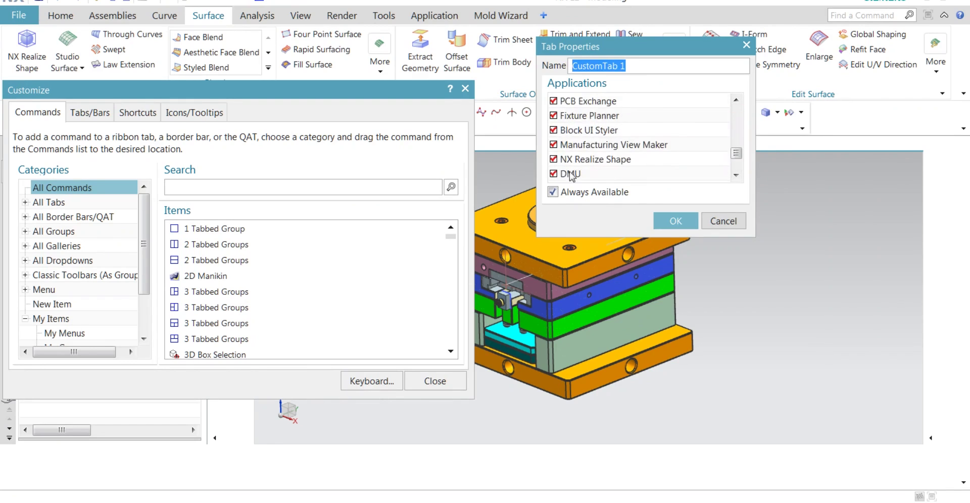
pyautogui.scroll(6, 596, 158)
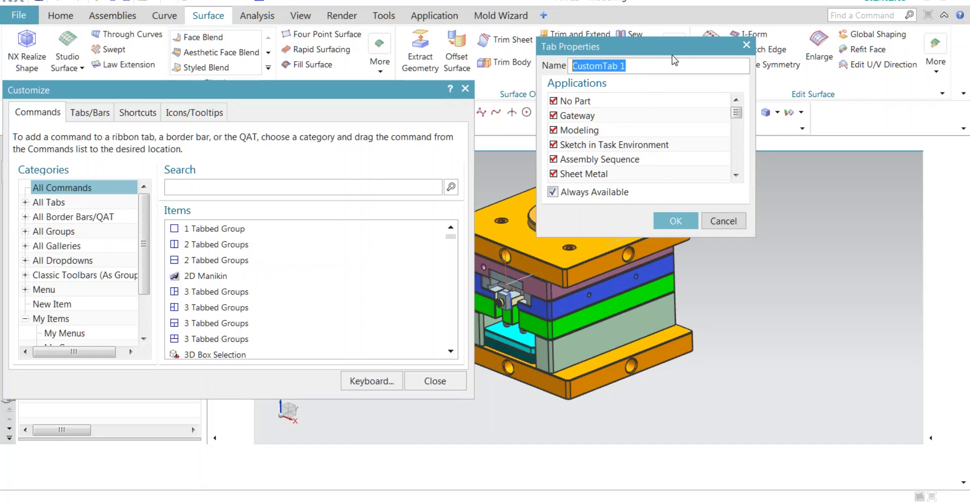
pyautogui.write('VindyCAD')
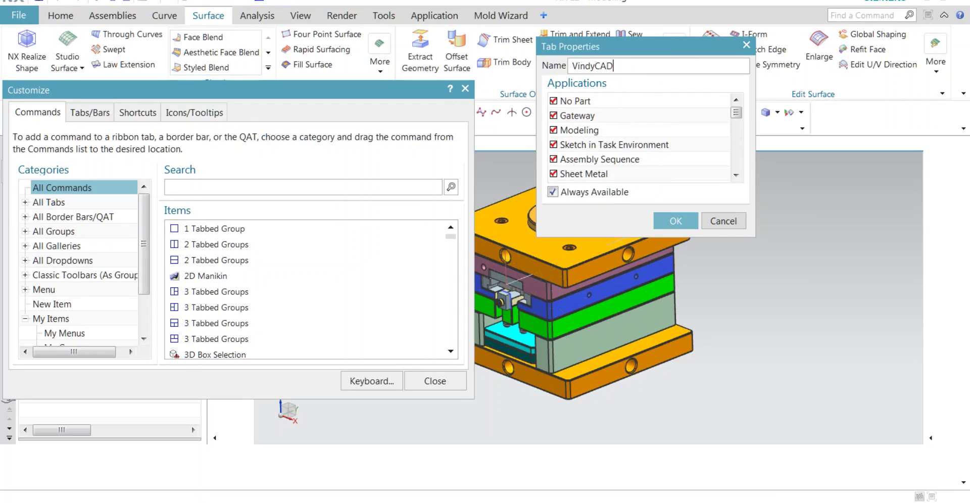
pyautogui.press('Return')
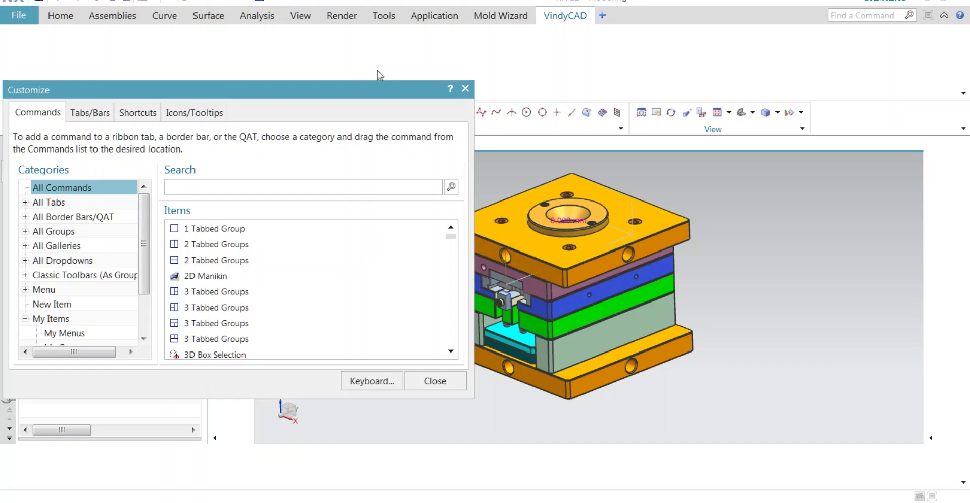
pyautogui.moveTo(354, 94); pyautogui.dragTo(772, 59)
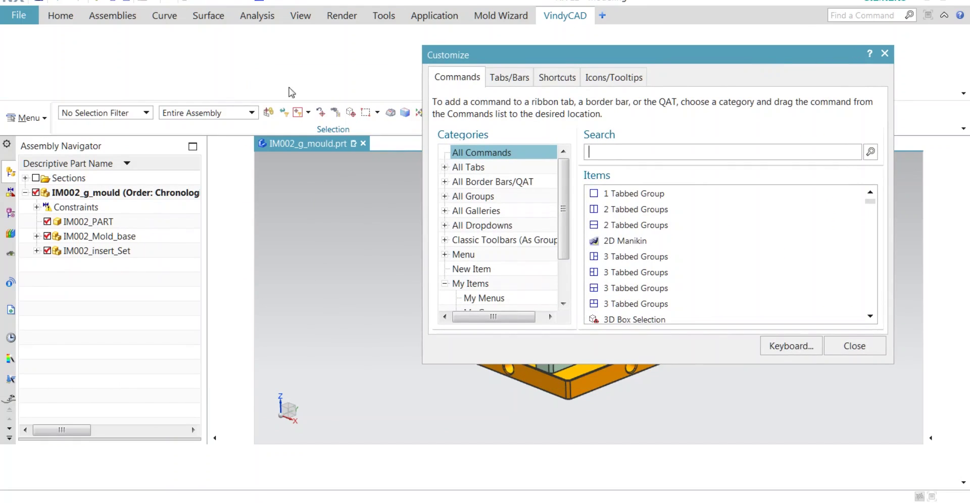
pyautogui.moveTo(563, 52)
pyautogui.mouseDown()
pyautogui.moveTo(539, 101)
pyautogui.moveTo(570, 58)
pyautogui.mouseUp()
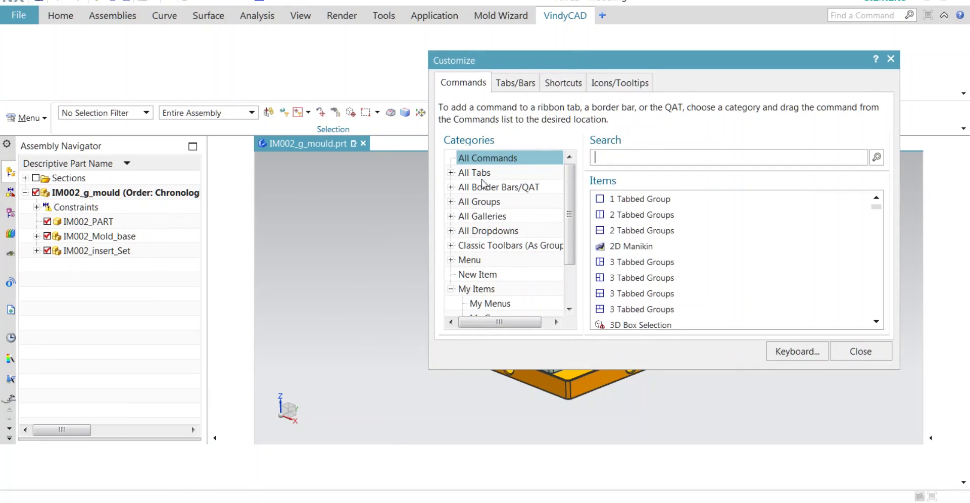
pyautogui.click(469, 173)
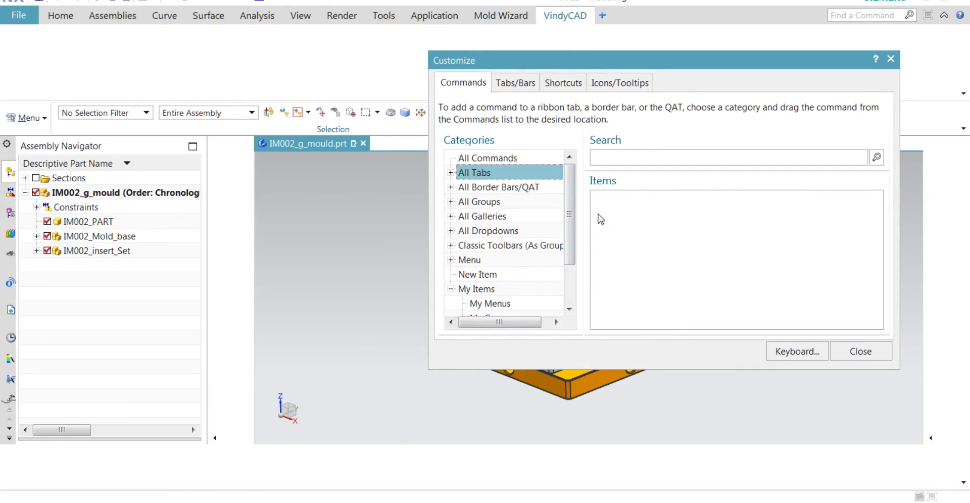
pyautogui.click(488, 189)
pyautogui.click(484, 158)
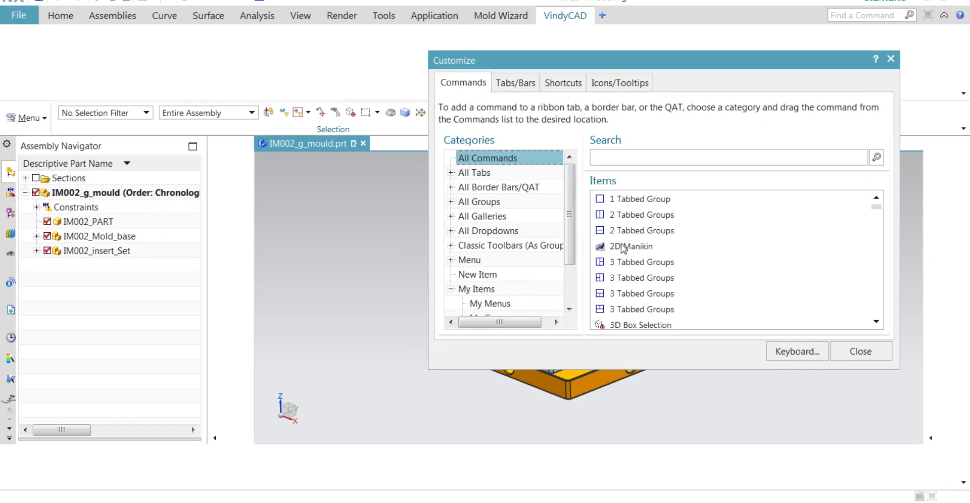
pyautogui.click(451, 289)
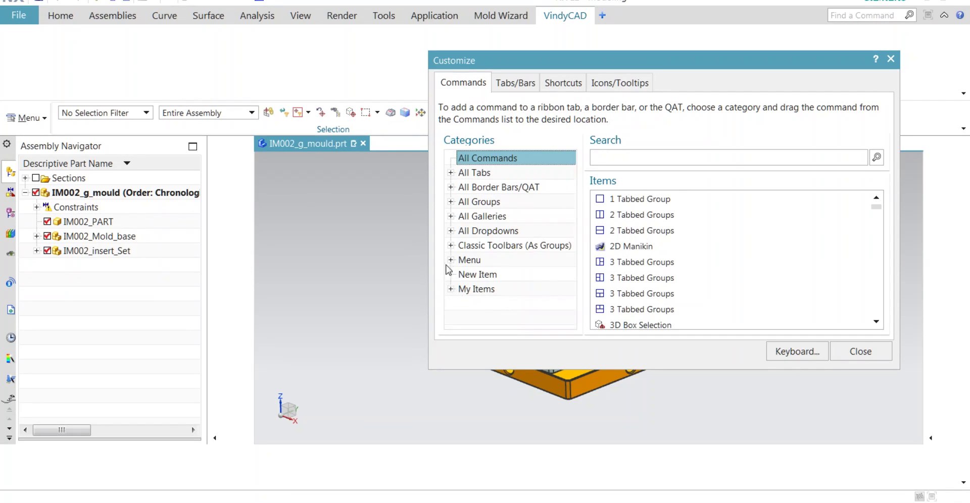
pyautogui.click(451, 260)
pyautogui.click(450, 158)
pyautogui.click(470, 260)
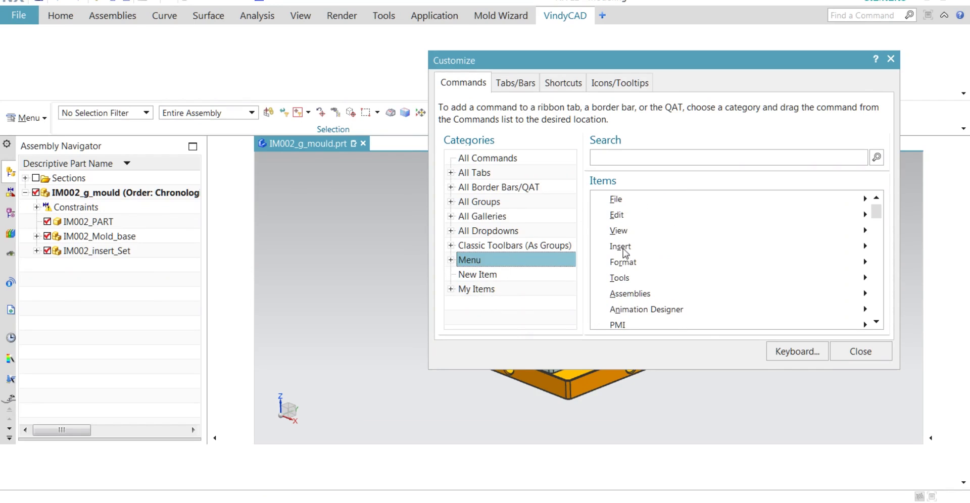
pyautogui.click(479, 201)
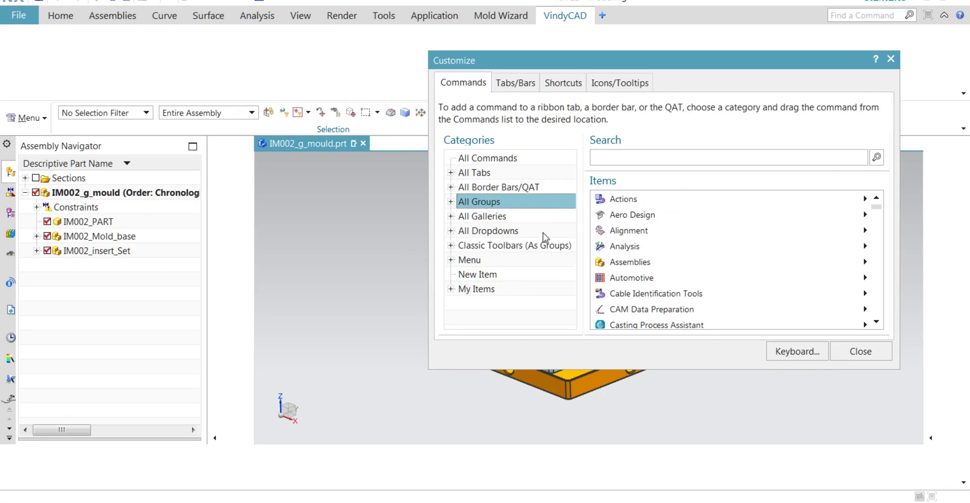
pyautogui.moveTo(630, 248); pyautogui.dragTo(52, 69)
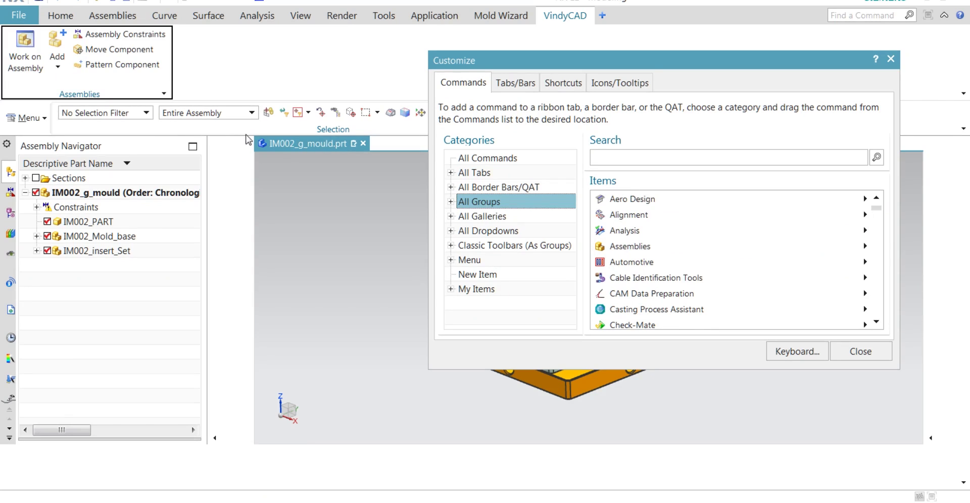
pyautogui.rightClick(117, 89)
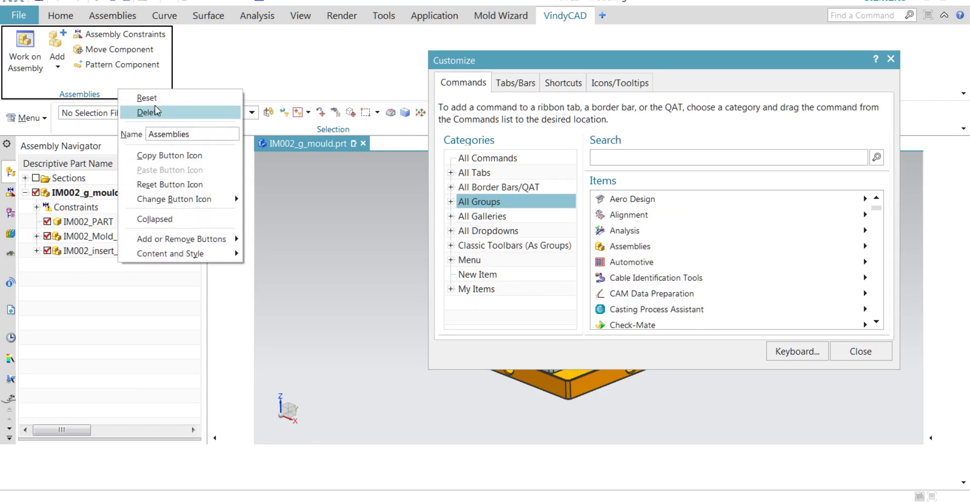
pyautogui.click(157, 112)
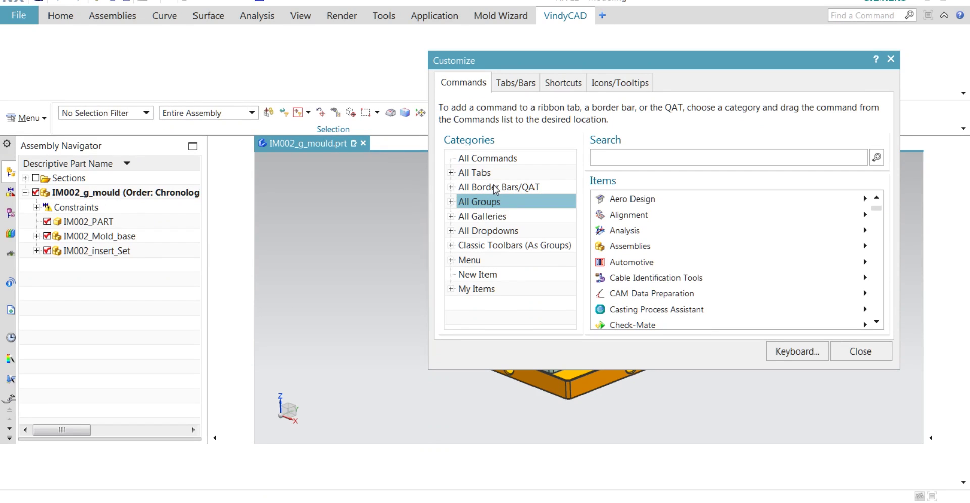
pyautogui.click(477, 173)
pyautogui.click(476, 188)
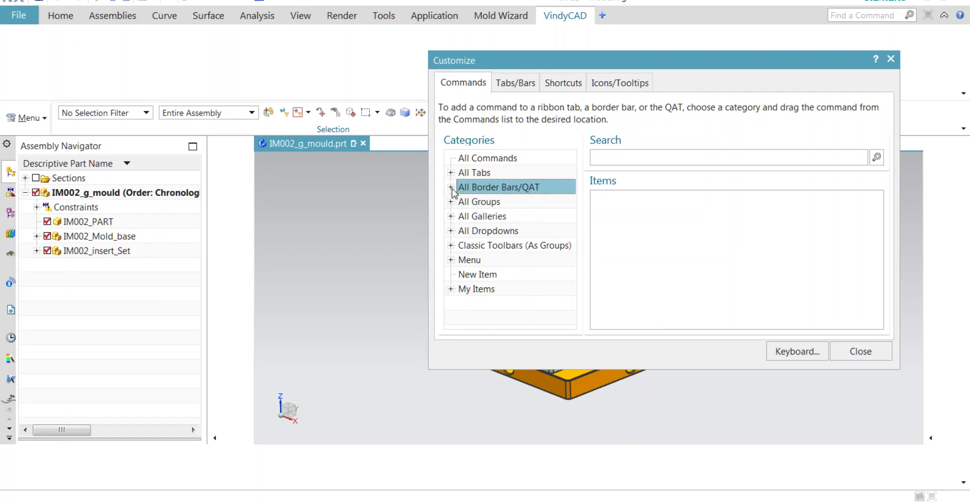
pyautogui.click(452, 173)
pyautogui.click(475, 173)
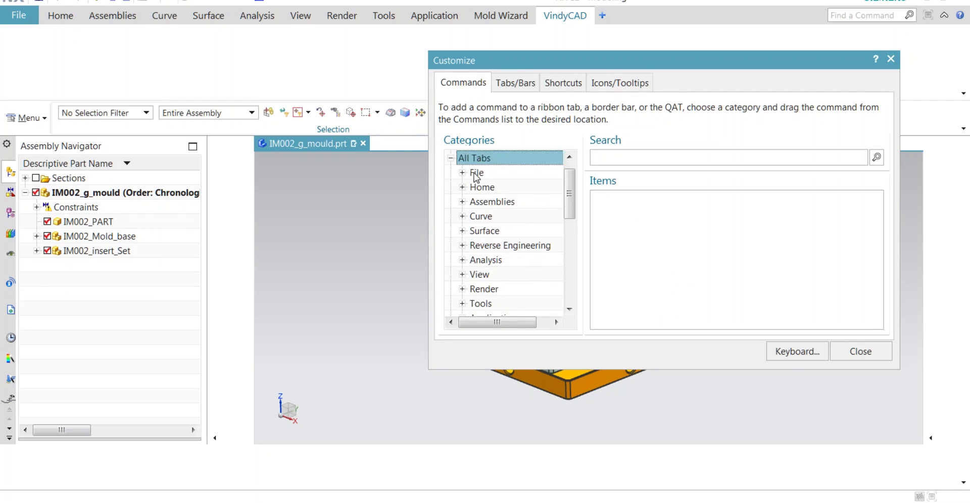
pyautogui.click(479, 188)
pyautogui.click(481, 201)
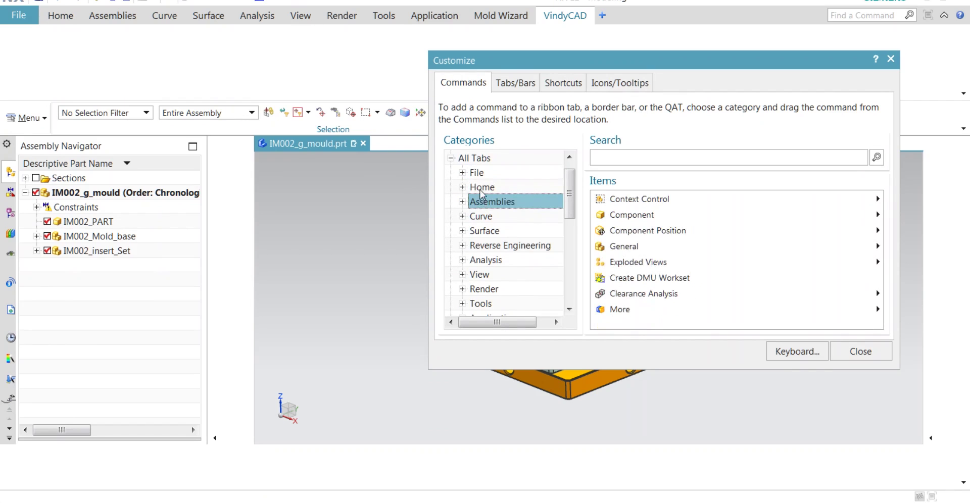
pyautogui.click(481, 191)
pyautogui.moveTo(636, 216); pyautogui.dragTo(57, 71)
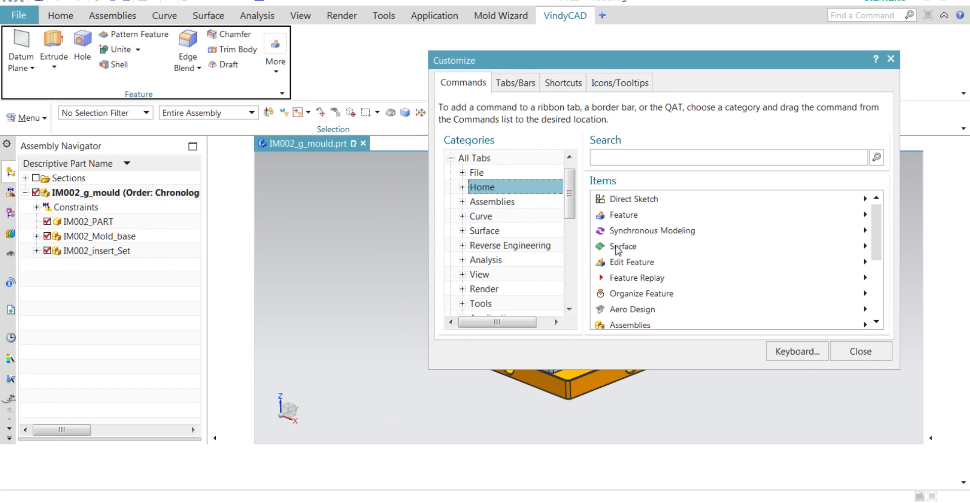
pyautogui.moveTo(623, 246); pyautogui.dragTo(356, 81)
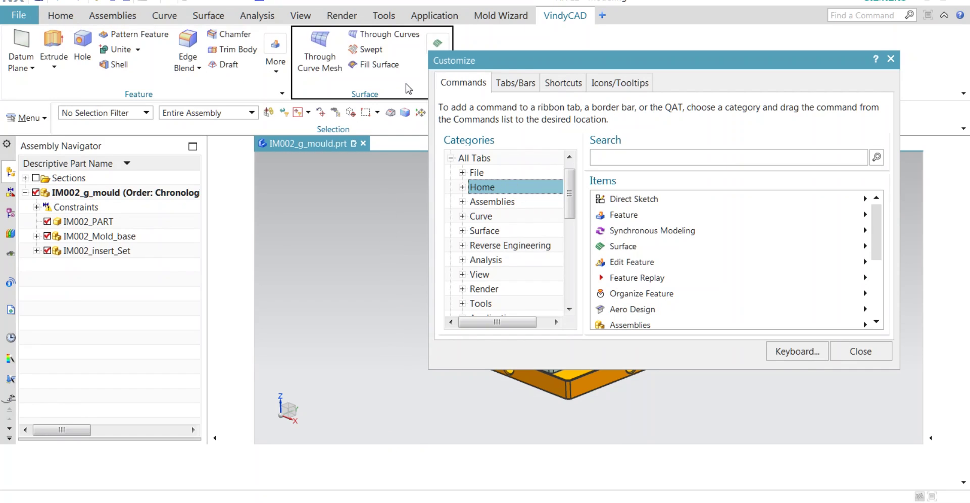
pyautogui.rightClick(388, 94)
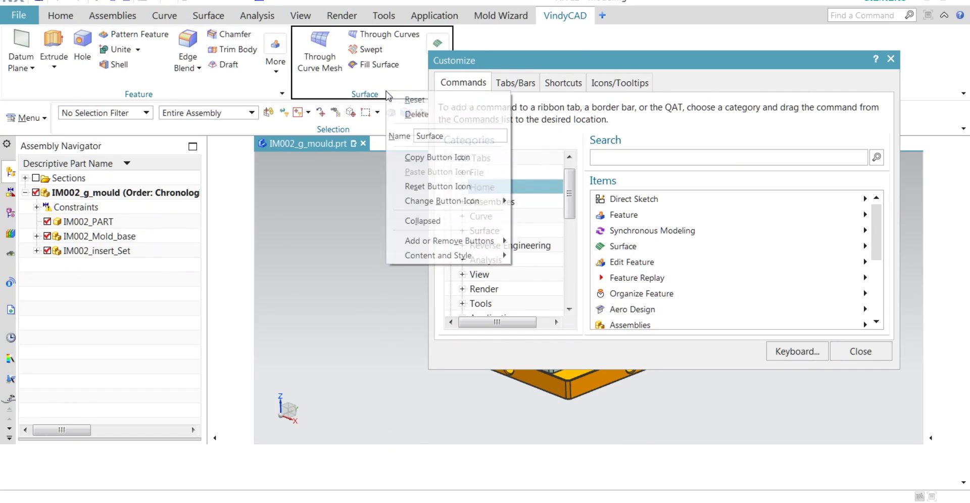
pyautogui.click(410, 115)
pyautogui.rightClick(218, 92)
pyautogui.click(276, 115)
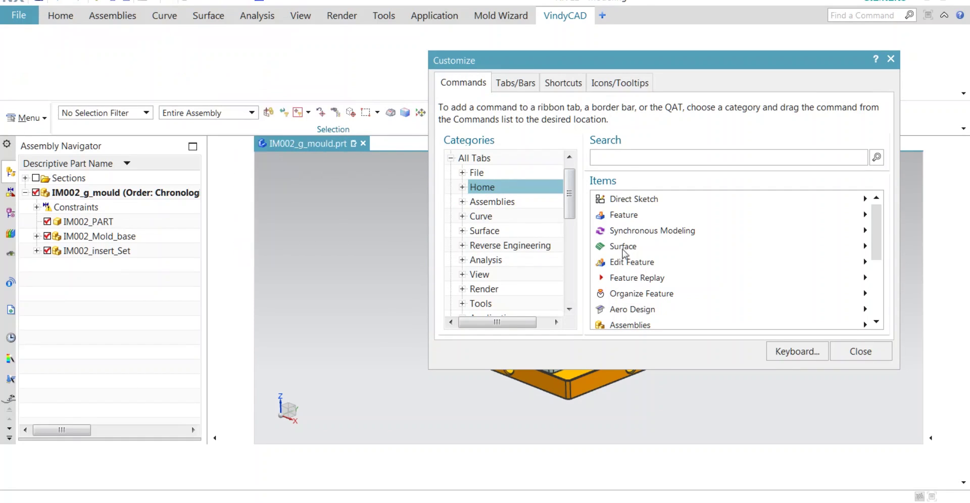
pyautogui.click(450, 158)
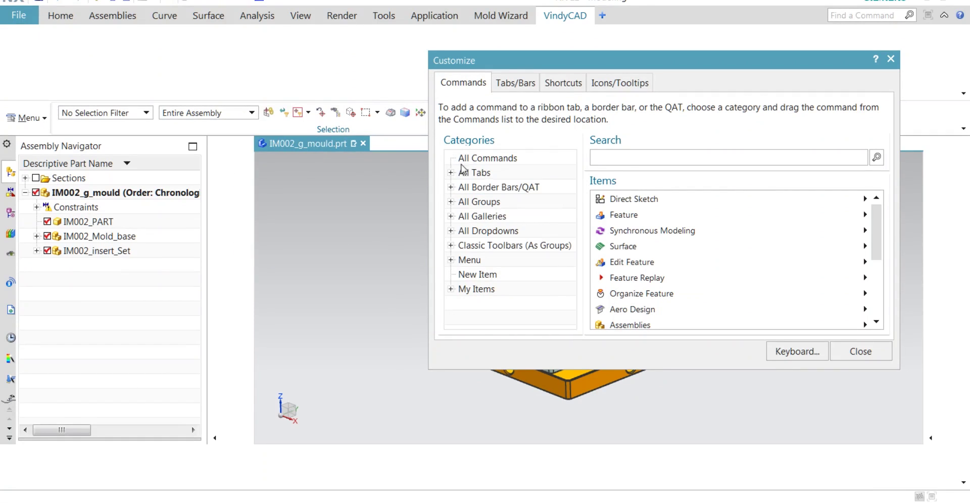
pyautogui.click(483, 203)
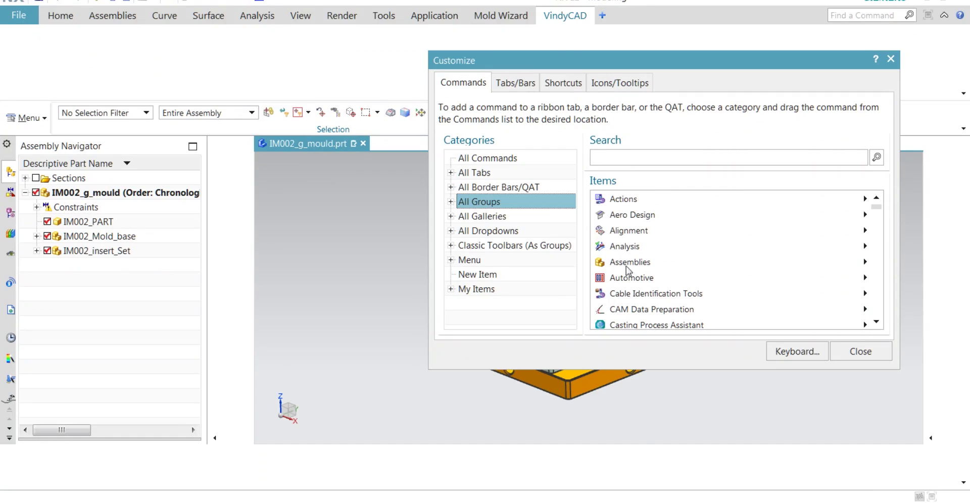
pyautogui.scroll(-3, 629, 277)
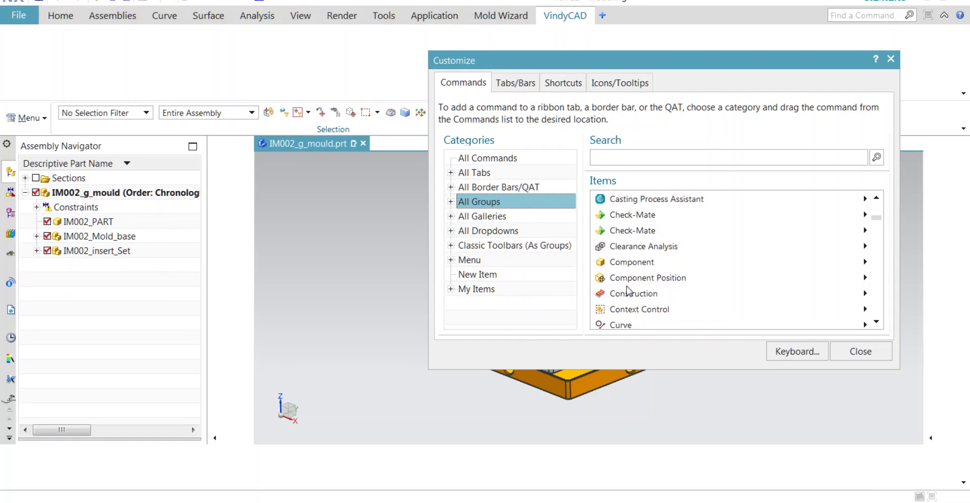
pyautogui.scroll(-1, 627, 287)
pyautogui.scroll(-4, 639, 307)
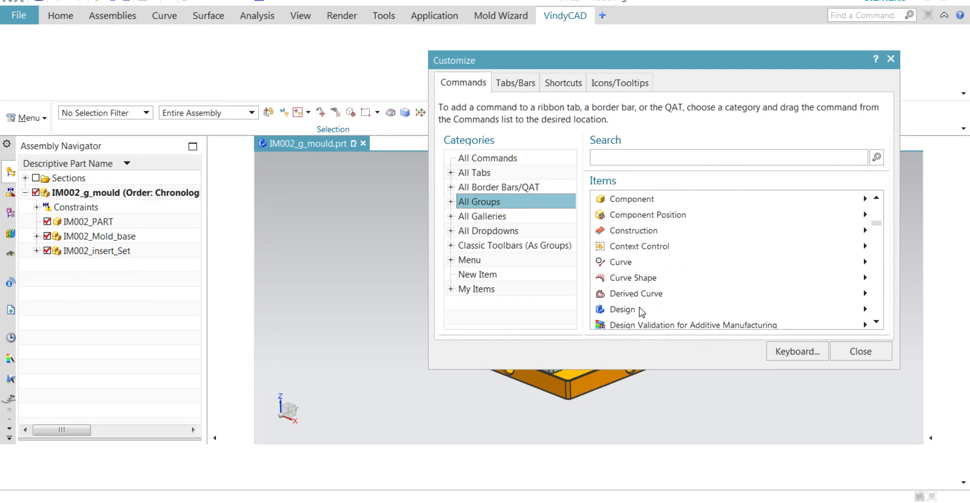
pyautogui.scroll(-1, 636, 309)
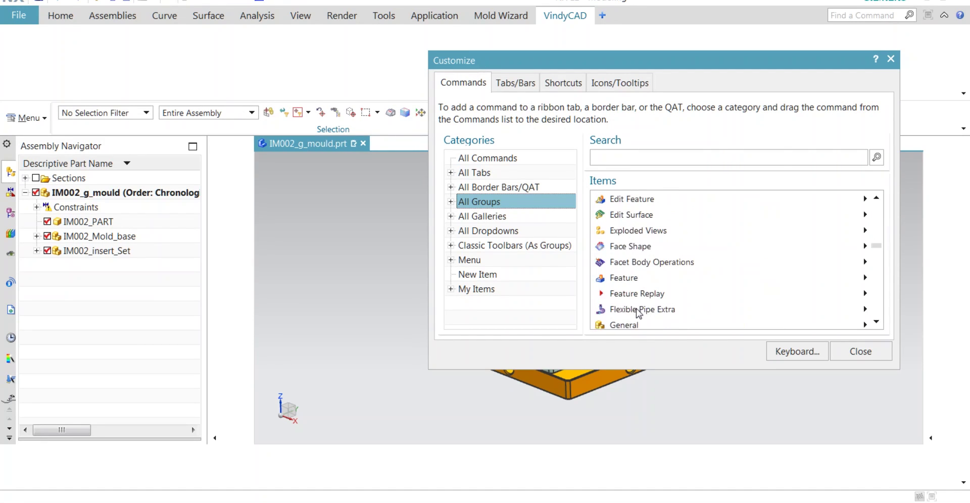
pyautogui.moveTo(626, 326); pyautogui.dragTo(120, 65)
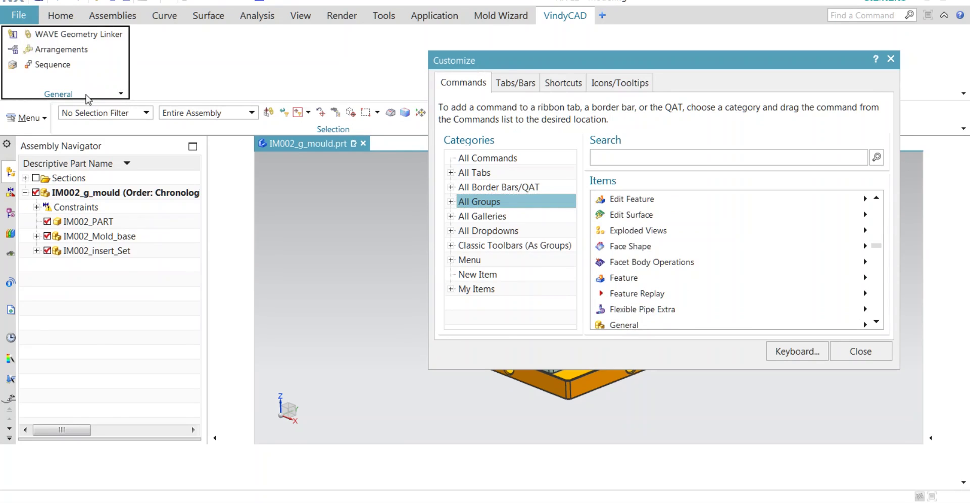
pyautogui.rightClick(87, 96)
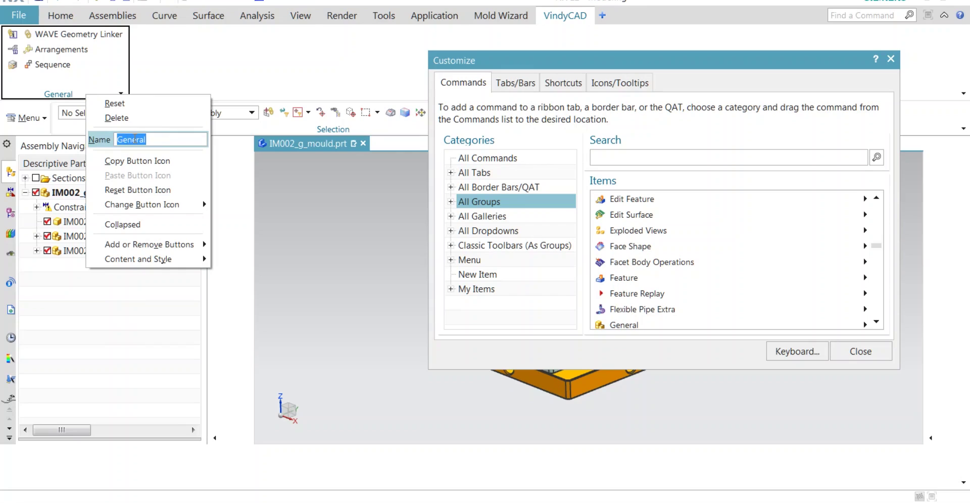
pyautogui.write('vindycad')
pyautogui.press('Return')
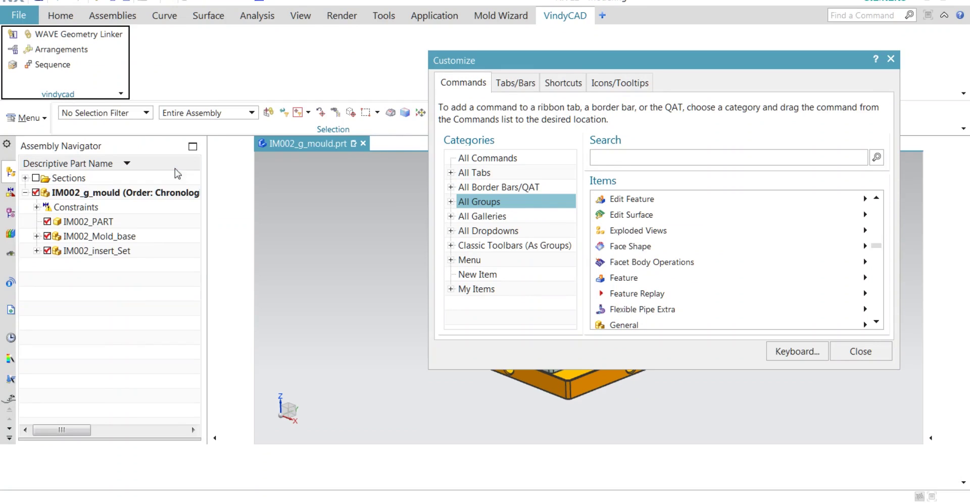
pyautogui.rightClick(87, 90)
# Delete the vindycad group and add the Design Feature (Extrude) drop-down to the VindyCAD tab.
pyautogui.click(118, 114)
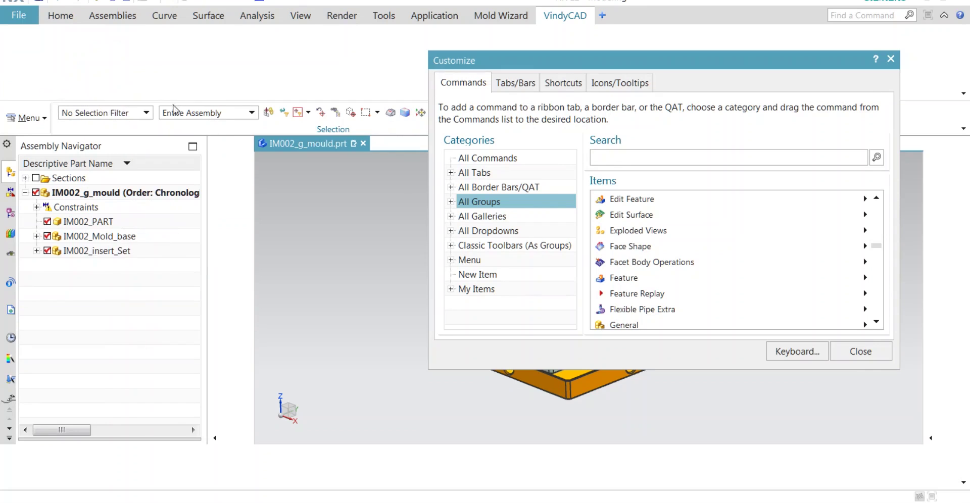
pyautogui.click(484, 232)
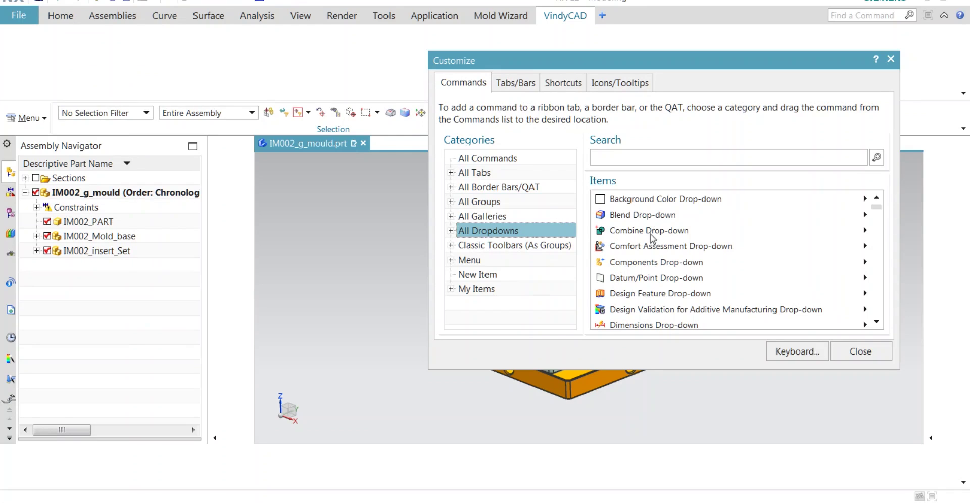
pyautogui.moveTo(649, 296); pyautogui.dragTo(20, 74)
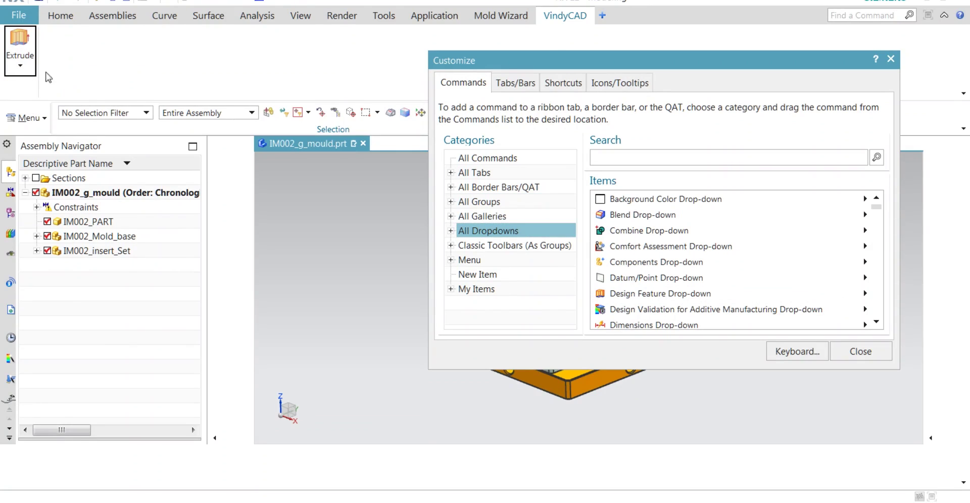
# Add Tools > Materials > Assign Materials to the VindyCAD tab.
pyautogui.click(472, 261)
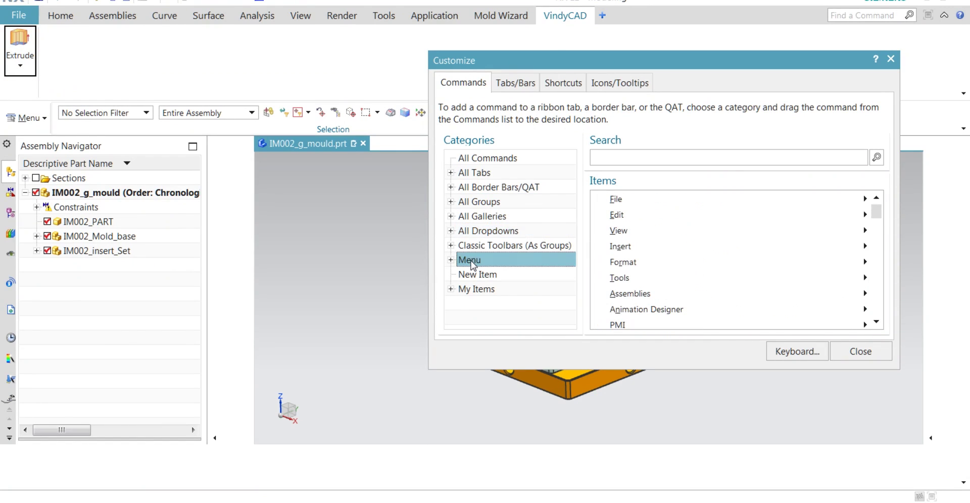
pyautogui.click(626, 278)
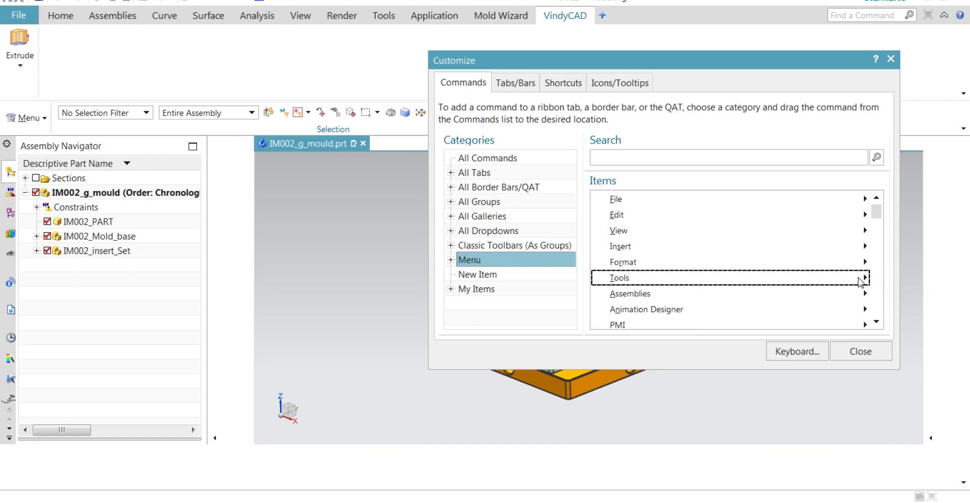
pyautogui.scroll(-1, 645, 277)
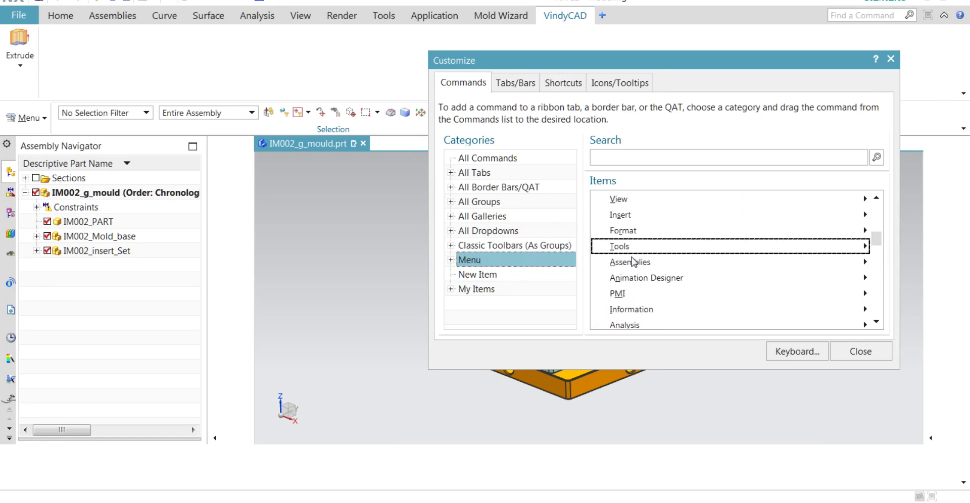
pyautogui.click(624, 232)
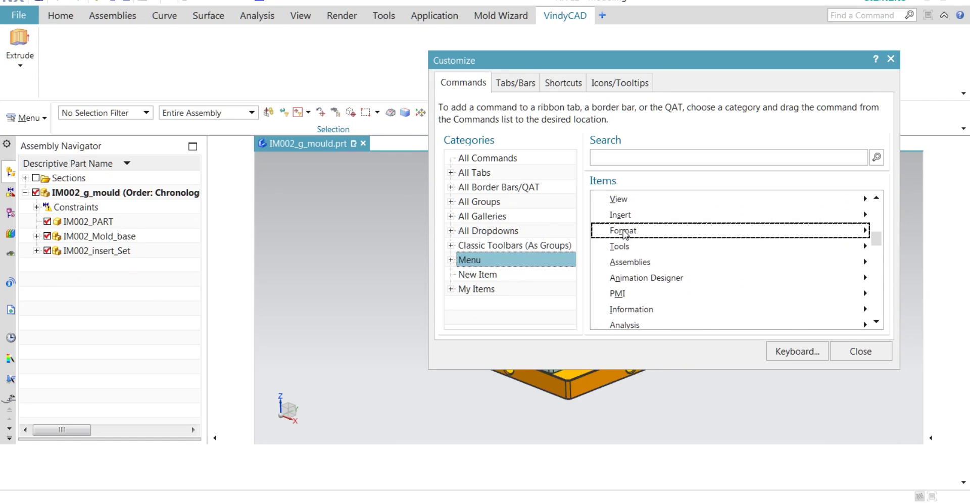
pyautogui.doubleClick(465, 260)
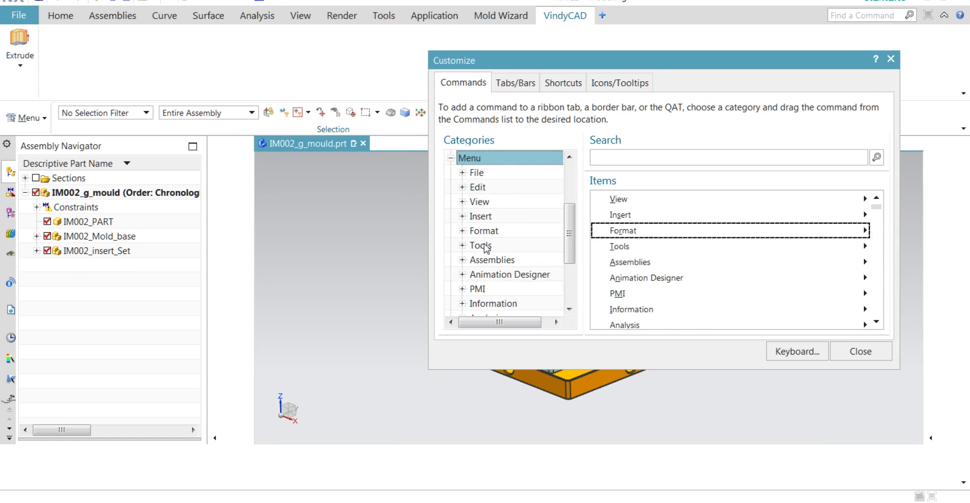
pyautogui.click(465, 249)
pyautogui.click(464, 248)
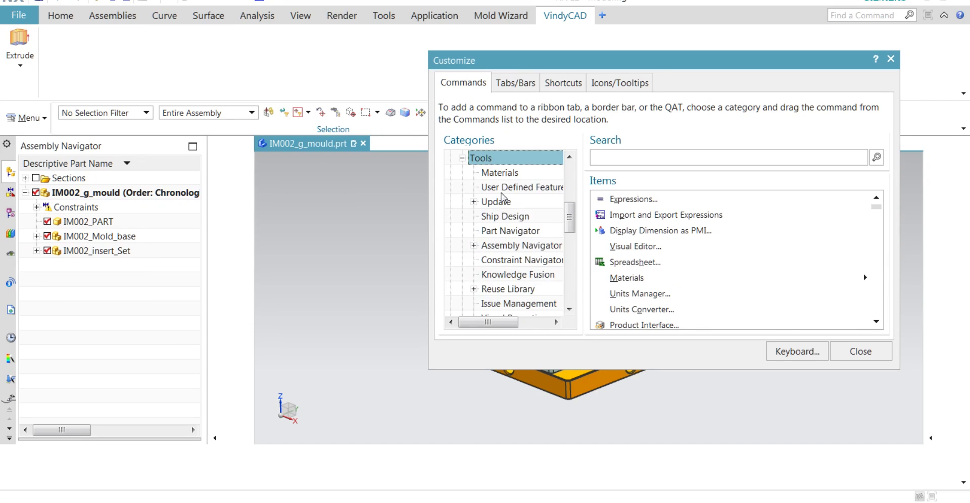
pyautogui.click(502, 174)
pyautogui.moveTo(613, 205); pyautogui.dragTo(87, 66)
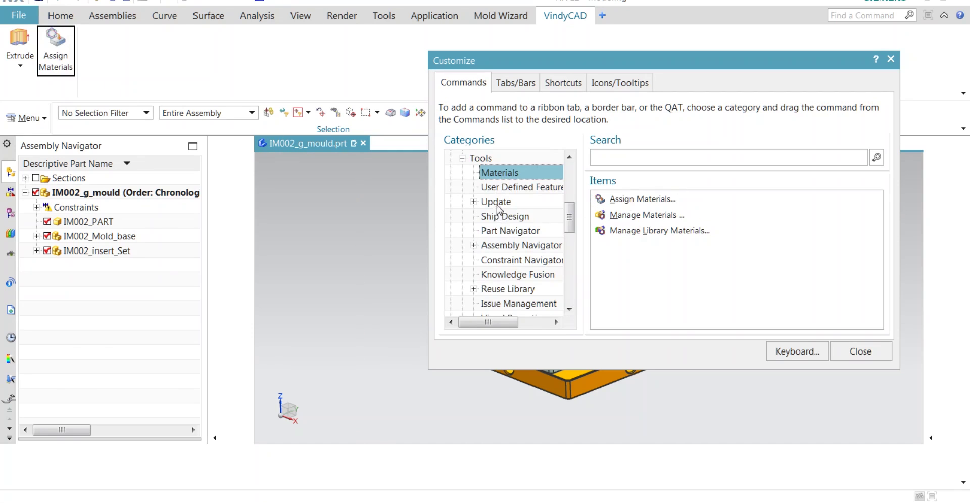
# Add the Insert > Curve set and Insert > Trim > Trim Body to the VindyCAD tab.
pyautogui.scroll(1, 495, 205)
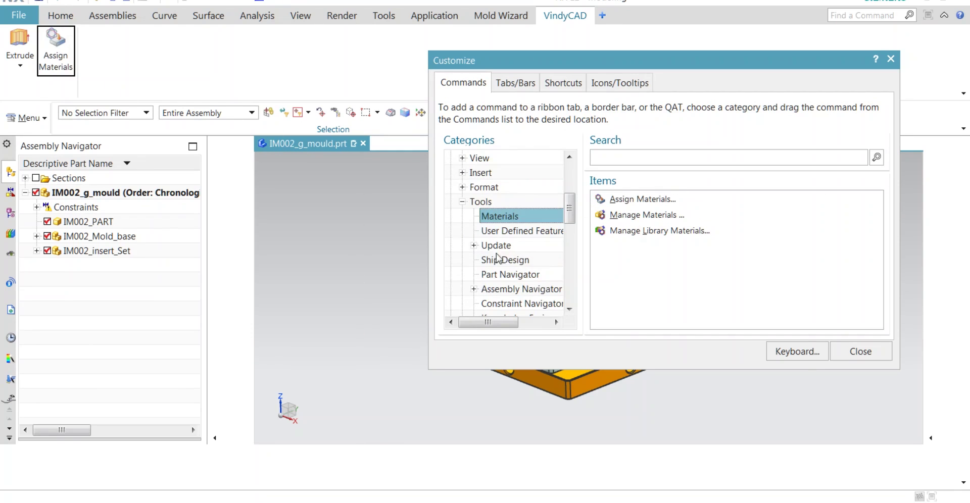
pyautogui.click(480, 174)
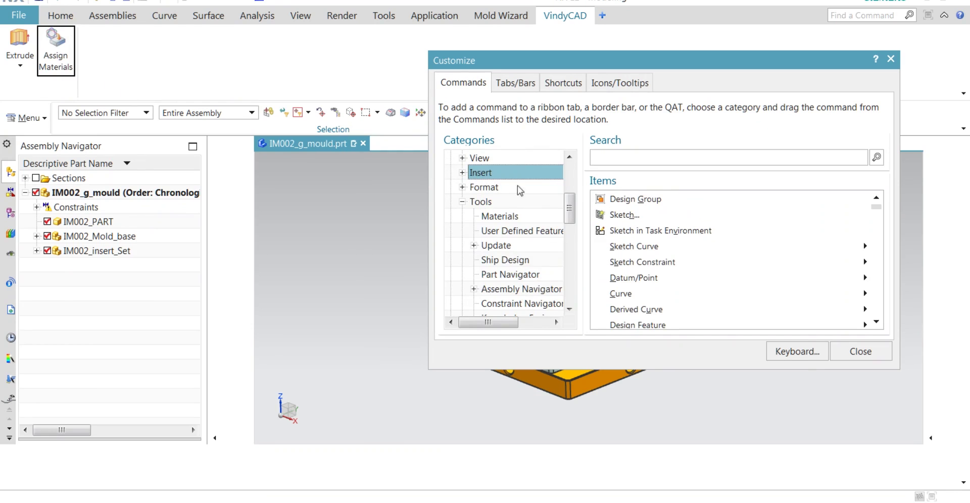
pyautogui.moveTo(621, 297); pyautogui.dragTo(92, 50)
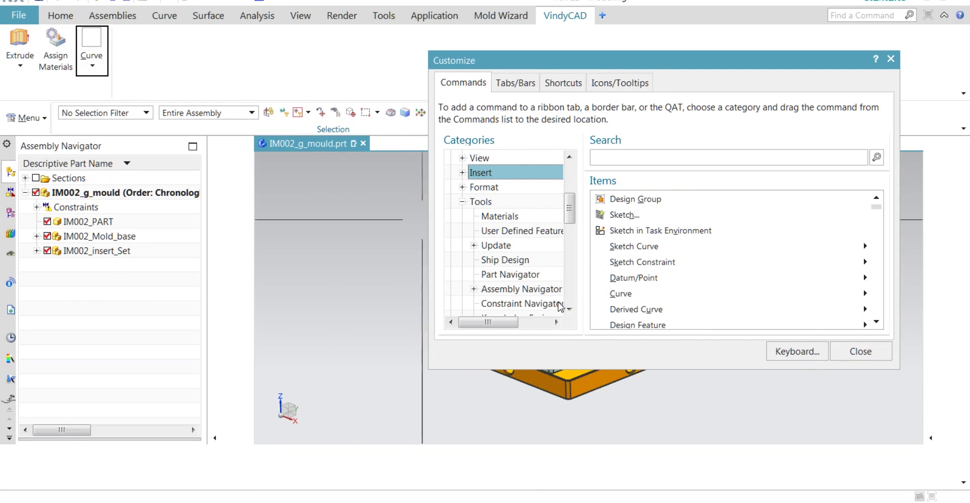
pyautogui.click(461, 173)
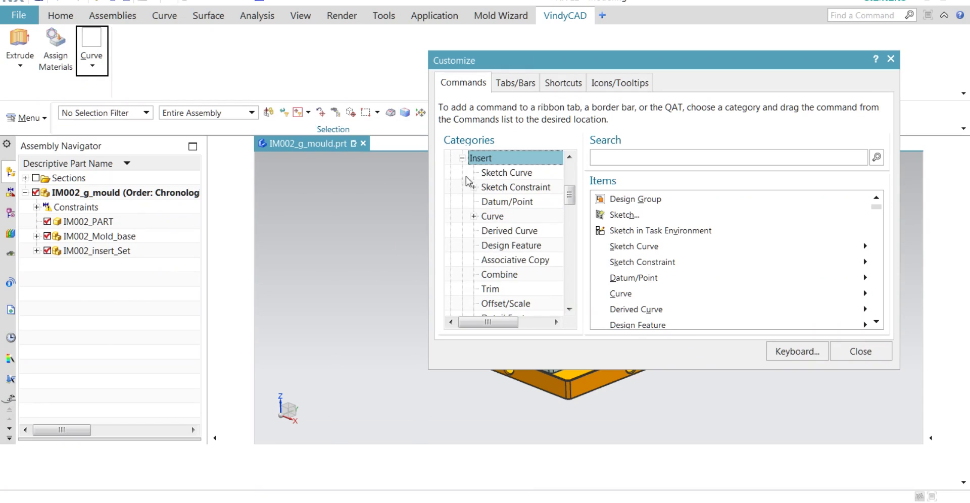
pyautogui.click(91, 70)
pyautogui.click(210, 44)
pyautogui.click(492, 293)
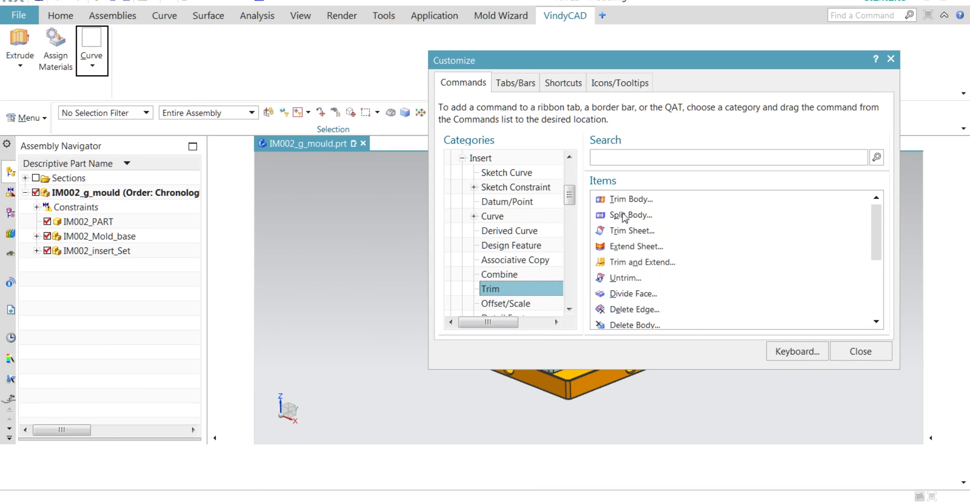
pyautogui.moveTo(627, 199); pyautogui.dragTo(136, 49)
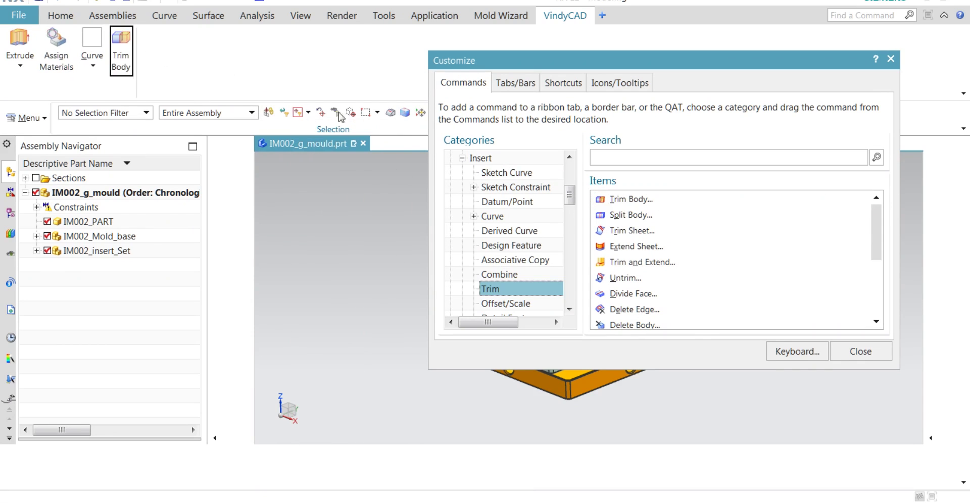
# Remove Trim Body, Curve, Assign Materials and Extrude from the VindyCAD tab.
pyautogui.rightClick(121, 70)
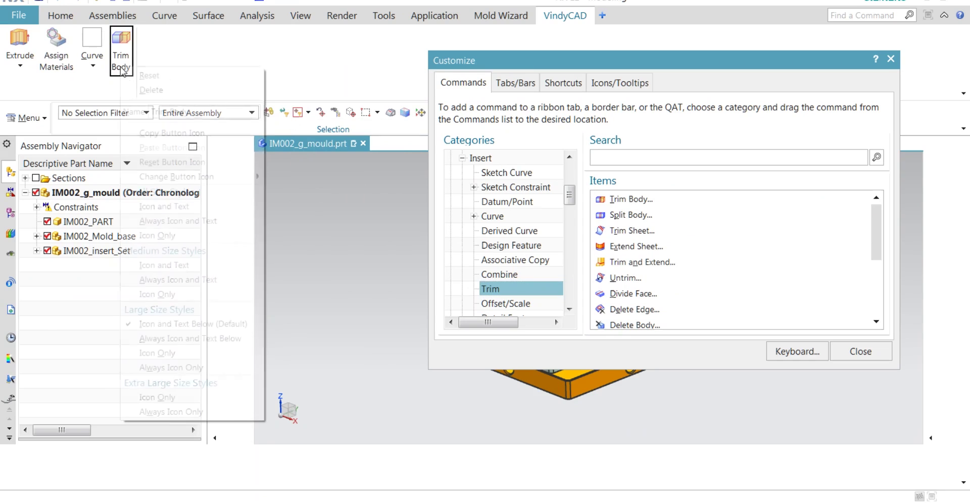
pyautogui.click(136, 93)
pyautogui.rightClick(98, 59)
pyautogui.click(112, 86)
pyautogui.rightClick(67, 70)
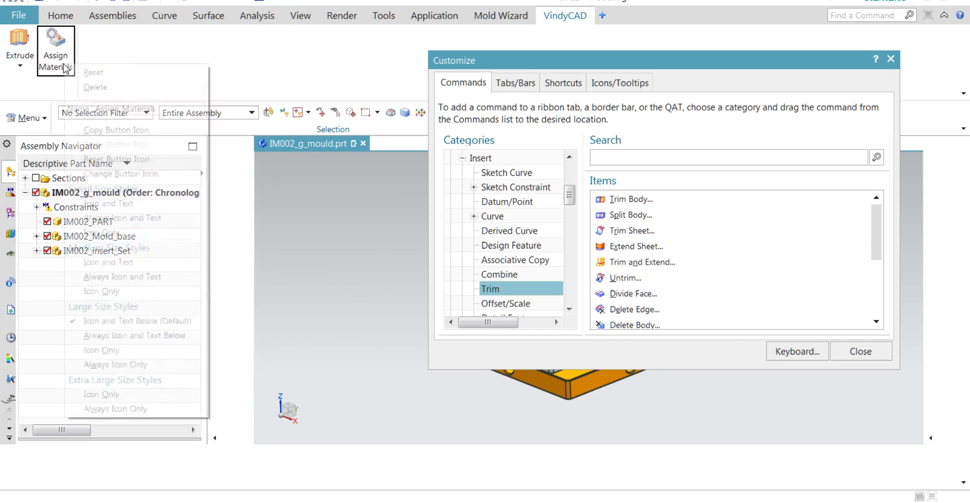
pyautogui.rightClick(67, 71)
pyautogui.click(90, 90)
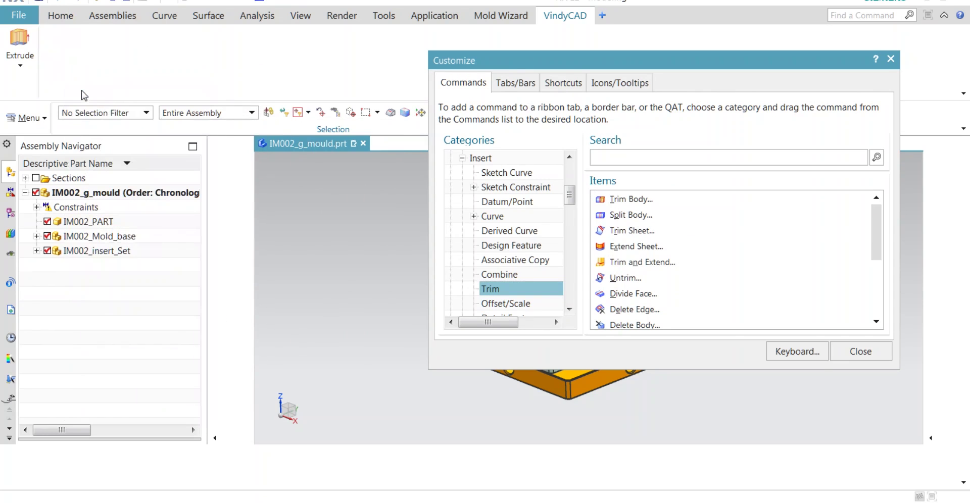
pyautogui.rightClick(24, 59)
pyautogui.click(31, 77)
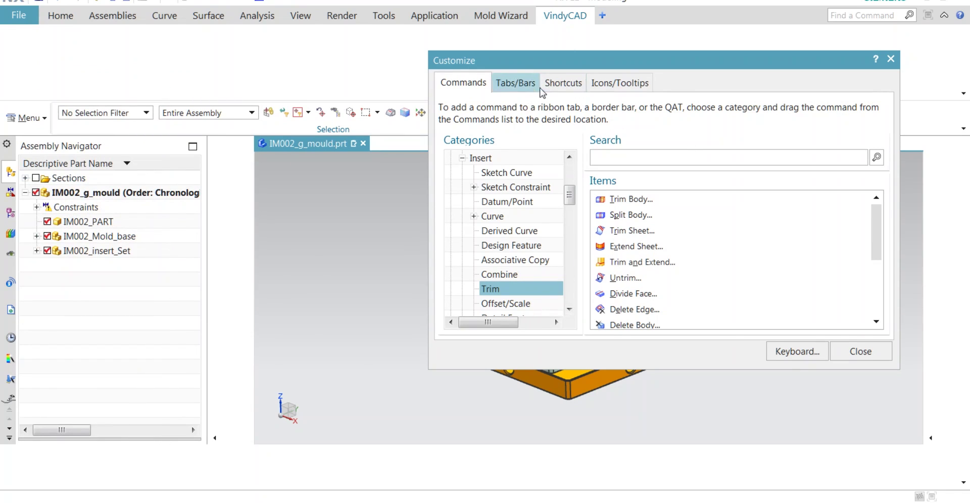
# Delete the VindyCAD (Custom) tab from the Tabs/Bars list and confirm.
pyautogui.click(525, 89)
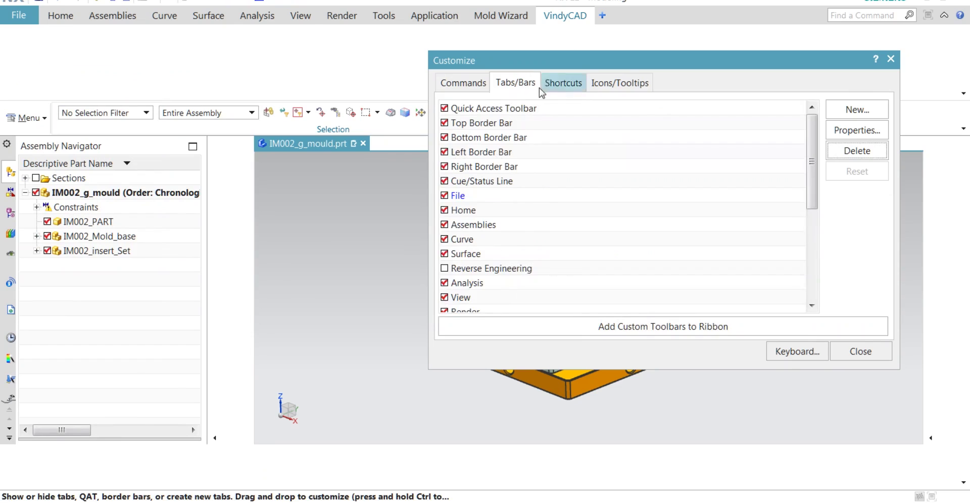
pyautogui.scroll(-1, 809, 161)
pyautogui.moveTo(810, 162); pyautogui.dragTo(811, 241)
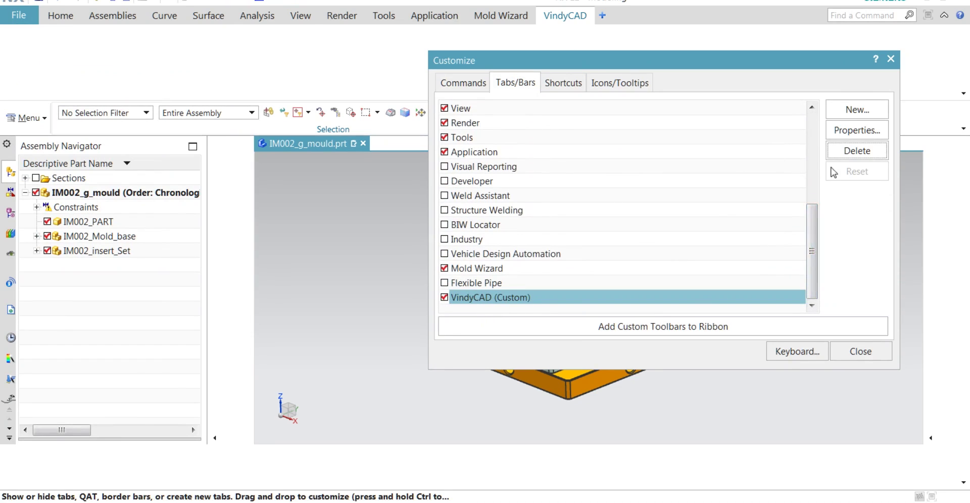
pyautogui.click(854, 150)
pyautogui.click(589, 238)
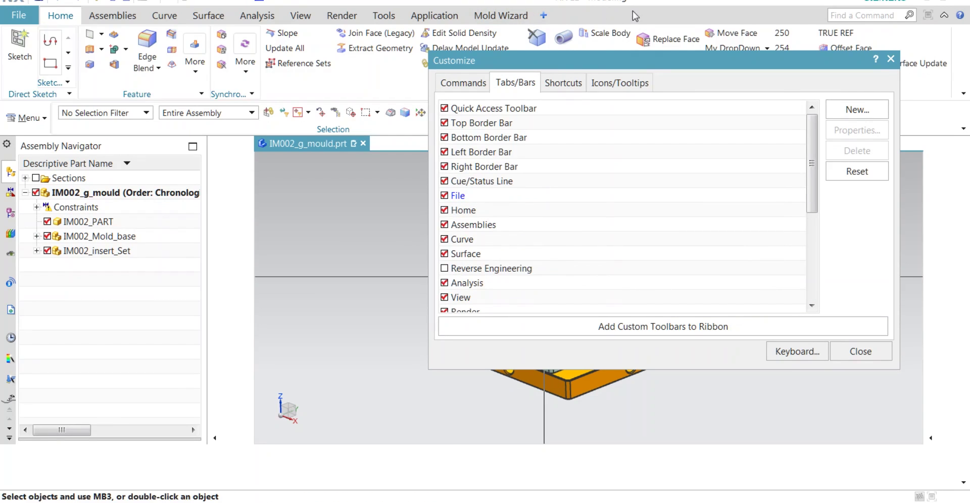
# Close the Customize dialog.
pyautogui.click(467, 82)
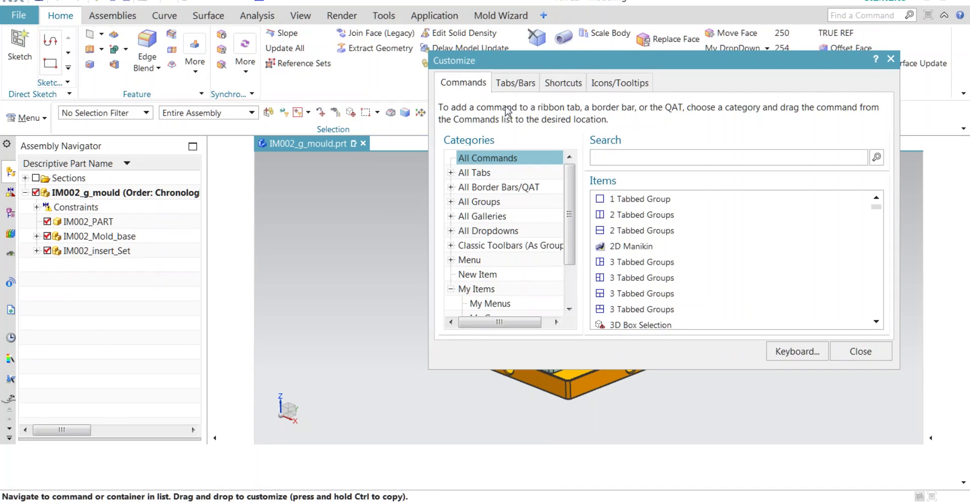
pyautogui.click(563, 84)
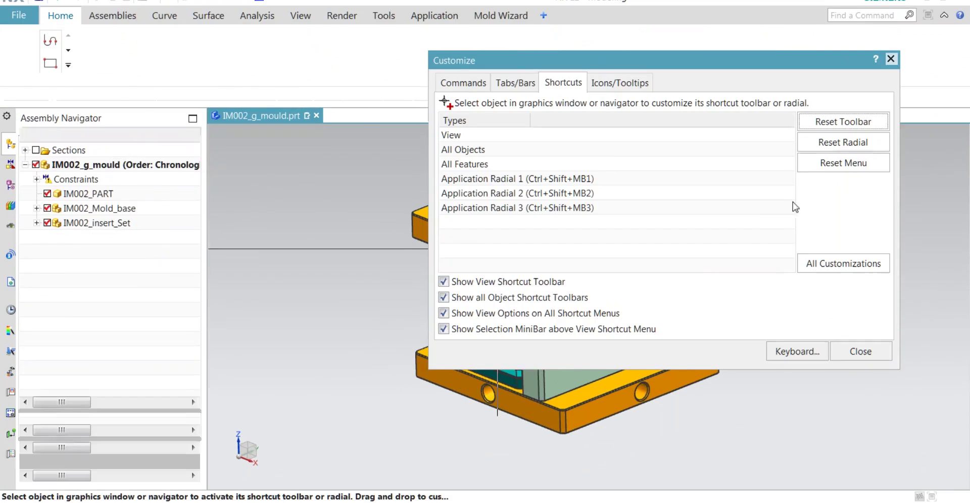
pyautogui.press('Escape')
# Switch the mould to Wireframe display, then back to Shaded.
pyautogui.moveTo(746, 247)
pyautogui.mouseDown(button='middle')
pyautogui.moveTo(747, 238)
pyautogui.moveTo(748, 252)
pyautogui.mouseUp(button='middle')
pyautogui.rightClick(751, 251)
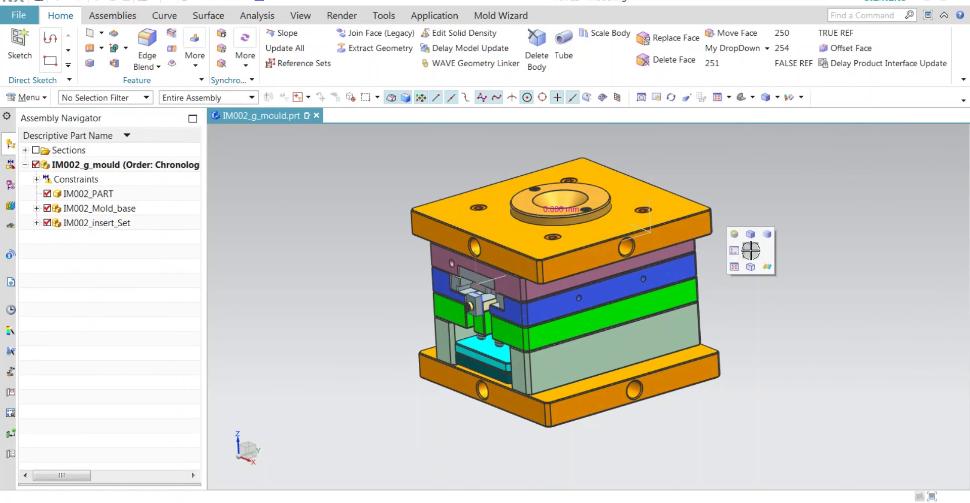
pyautogui.click(750, 267)
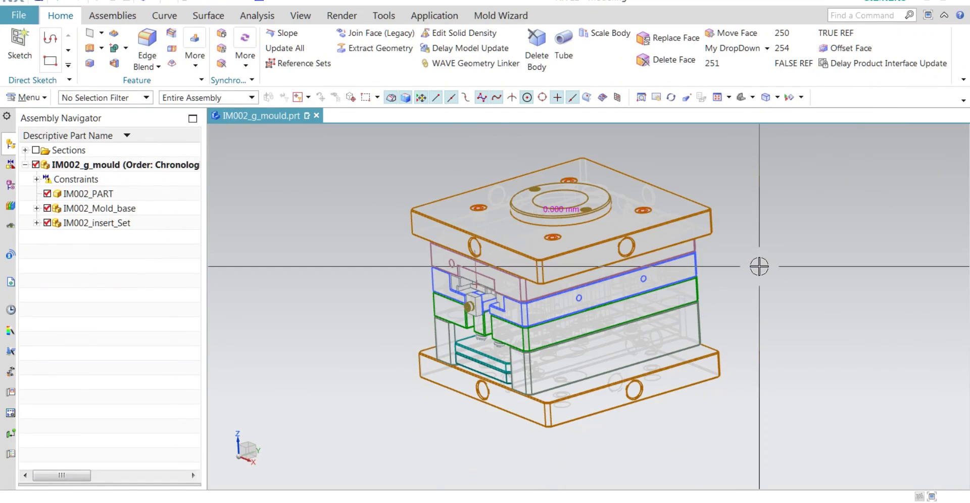
pyautogui.rightClick(759, 266)
pyautogui.click(773, 250)
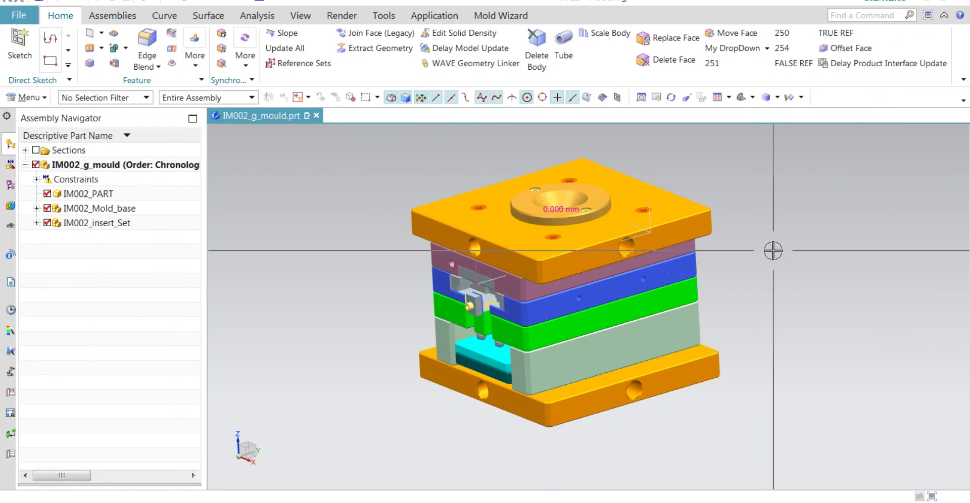
# Show the mould Shaded with Edges and fit it to the view.
pyautogui.rightClick(765, 258)
pyautogui.click(764, 241)
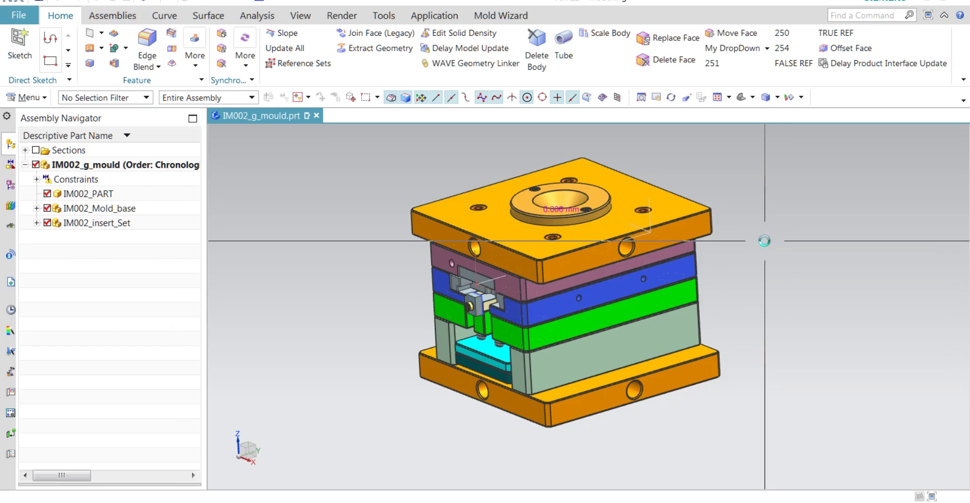
pyautogui.rightClick(763, 241)
pyautogui.click(748, 253)
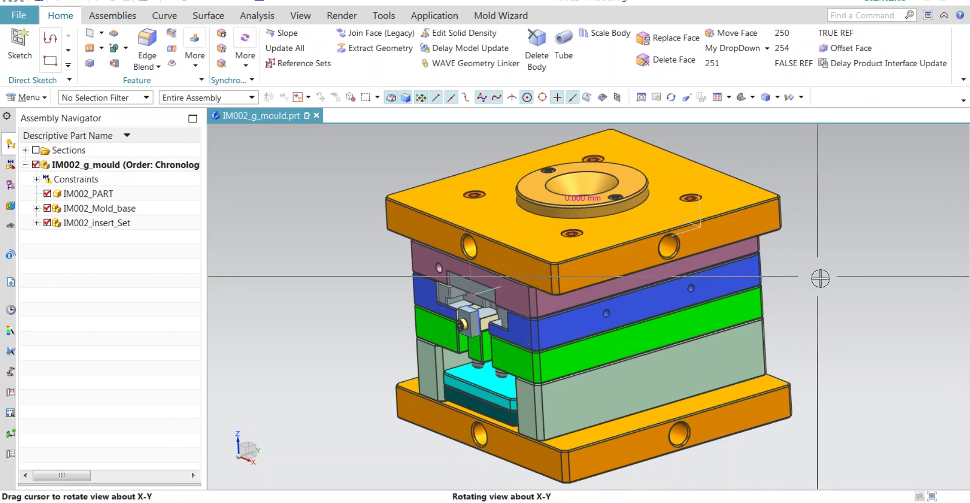
pyautogui.moveTo(821, 277); pyautogui.dragTo(825, 276)
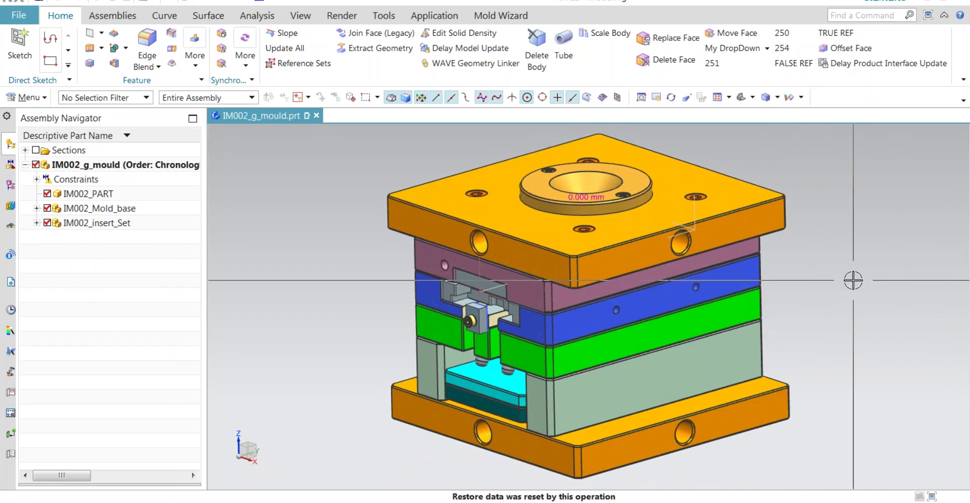
# Open the View shortcuts in Customize and place the View shortcut panel above the model.
pyautogui.rightClick(598, 17)
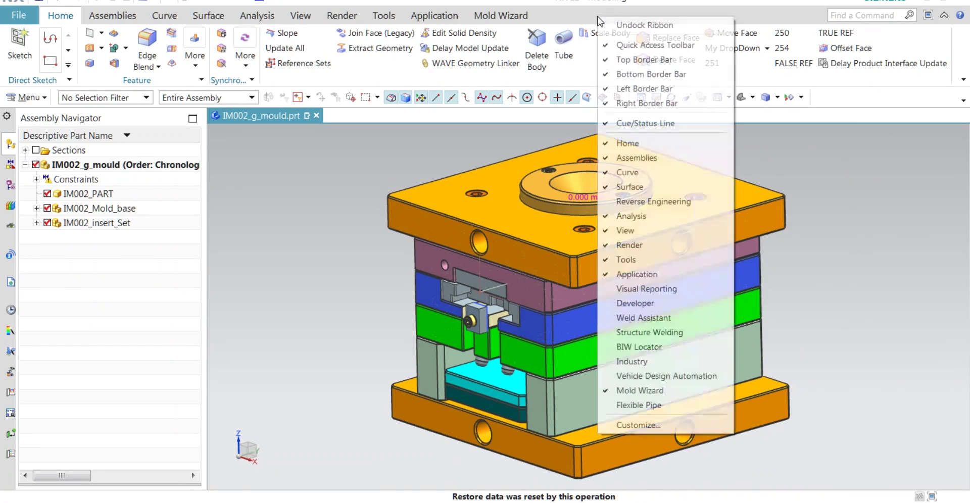
pyautogui.click(638, 425)
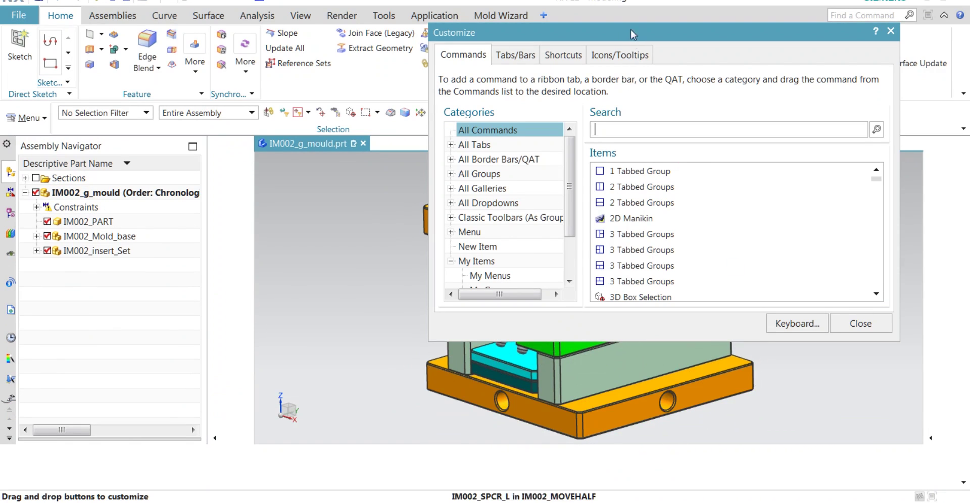
pyautogui.moveTo(631, 29); pyautogui.dragTo(303, 16)
pyautogui.click(252, 43)
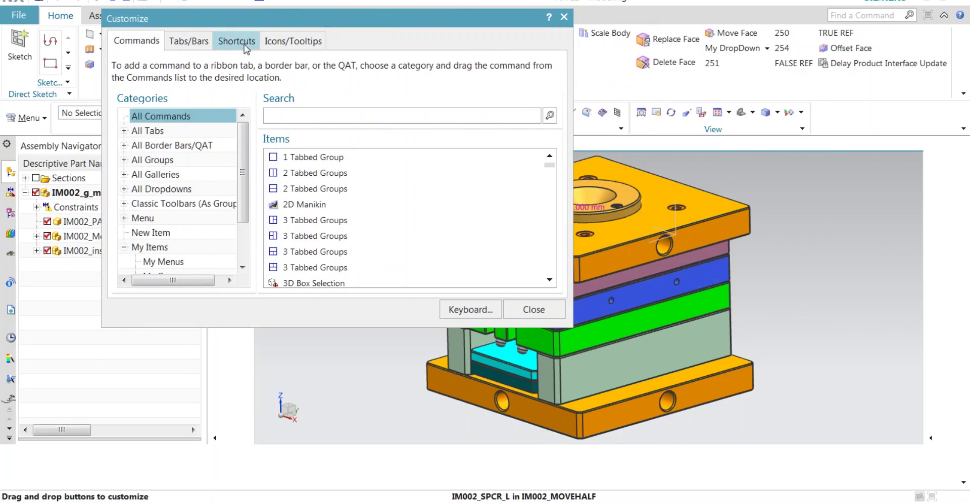
pyautogui.click(244, 43)
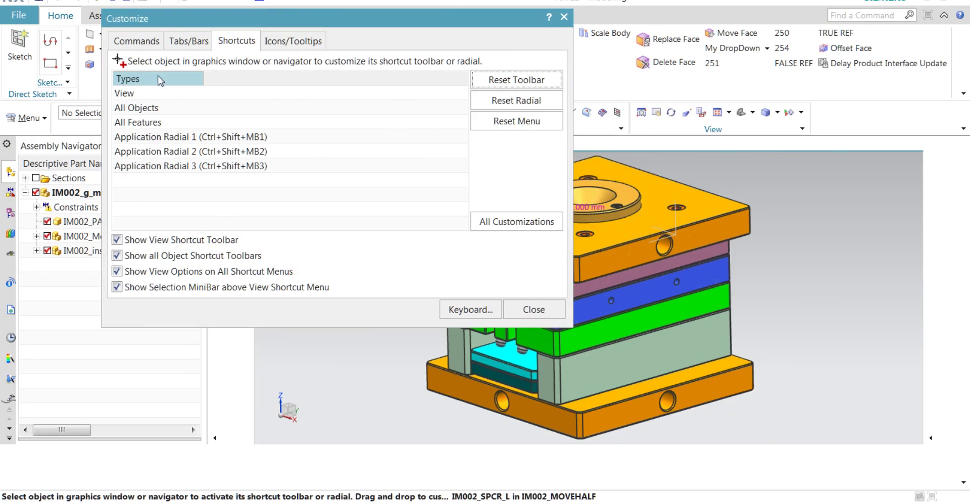
pyautogui.click(130, 95)
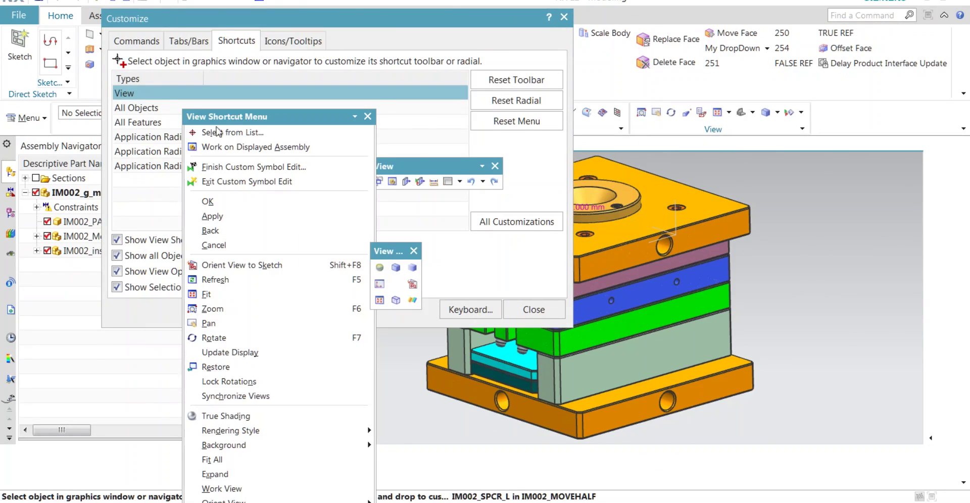
pyautogui.moveTo(384, 251); pyautogui.dragTo(825, 211)
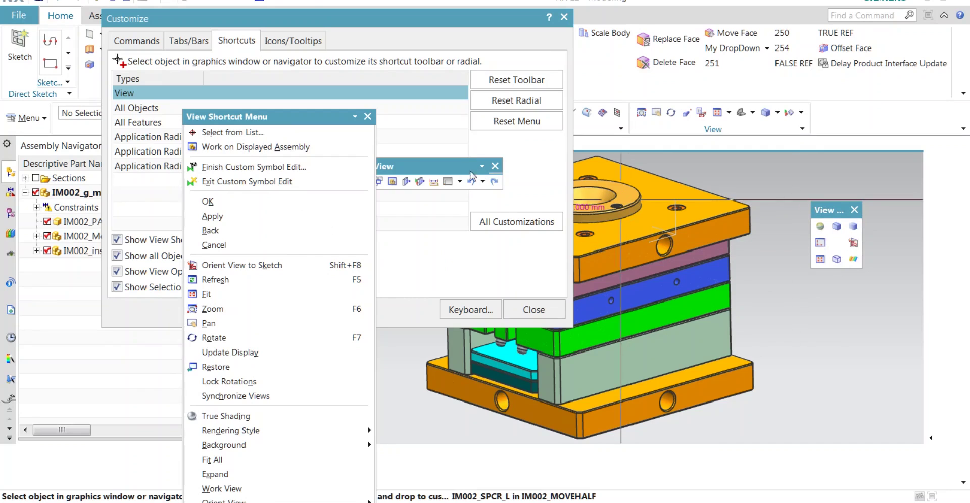
pyautogui.moveTo(443, 165); pyautogui.dragTo(723, 153)
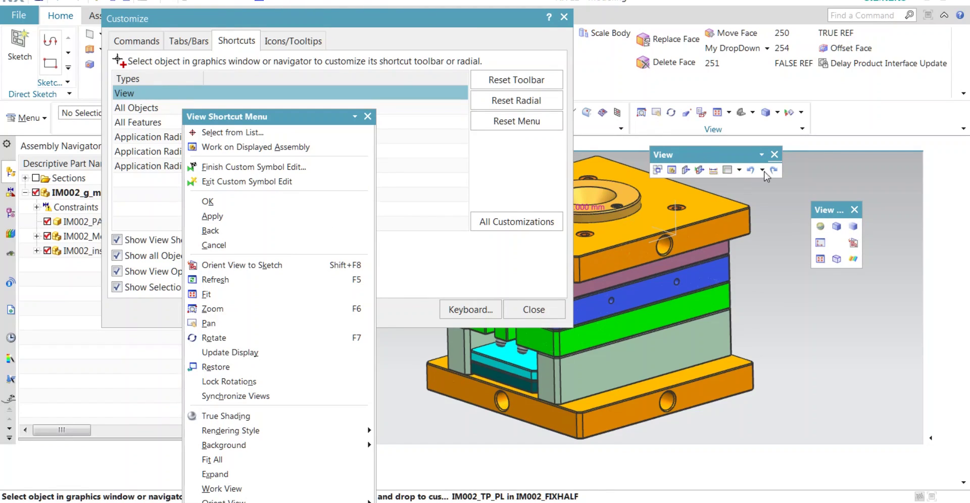
pyautogui.click(775, 155)
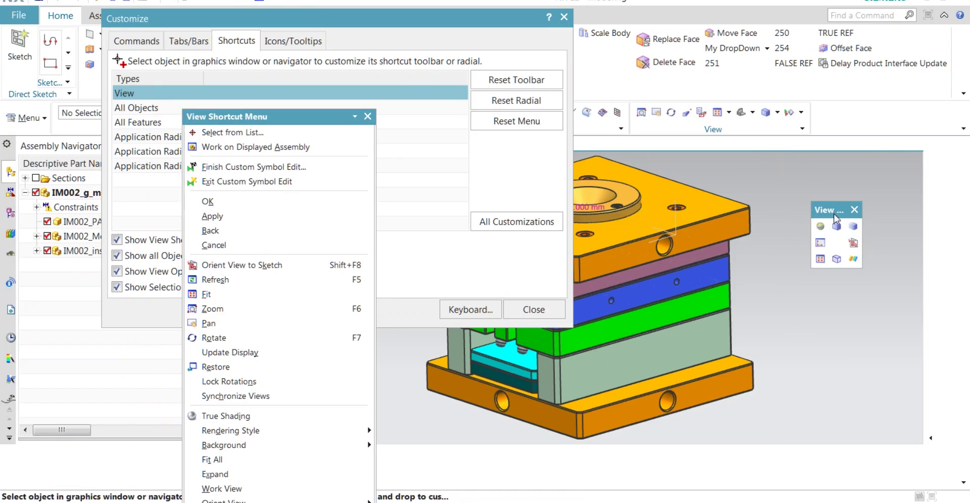
pyautogui.moveTo(831, 209); pyautogui.dragTo(630, 147)
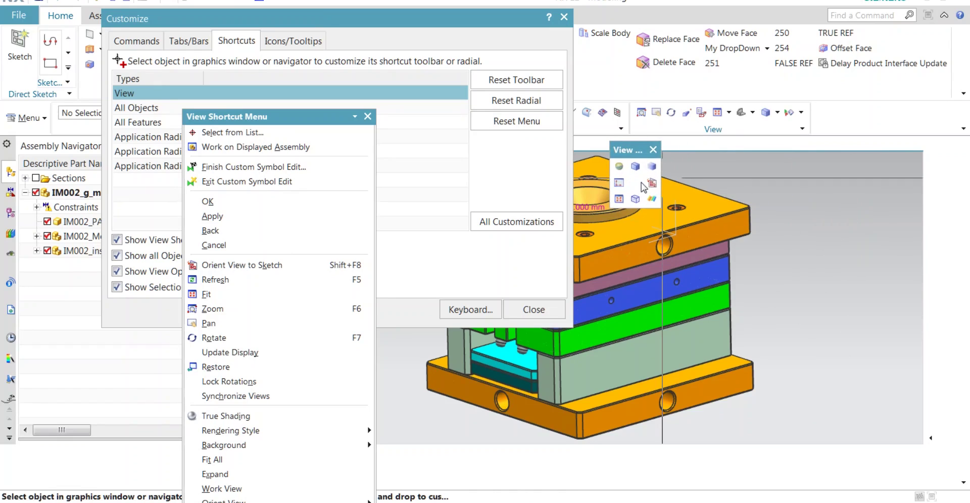
# Remove the Studio icon, add Update All, and delete the panel's last icon.
pyautogui.rightClick(620, 167)
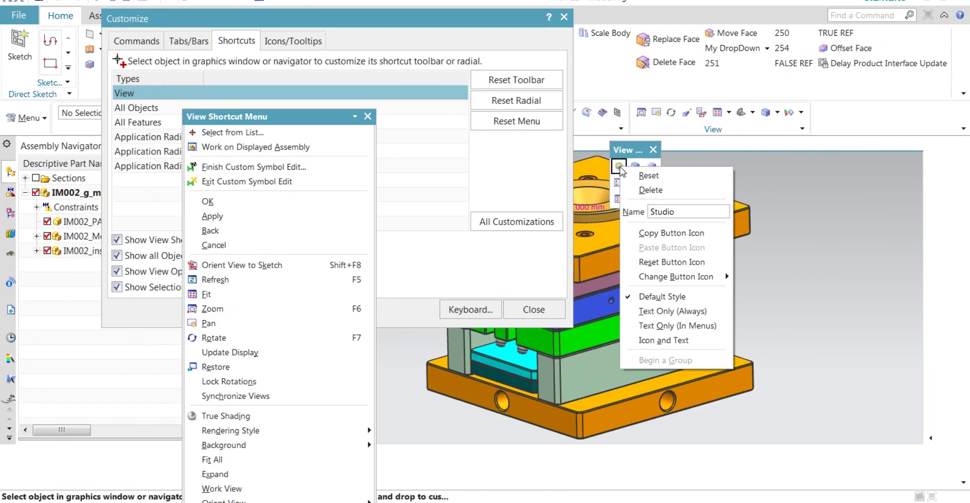
pyautogui.click(650, 190)
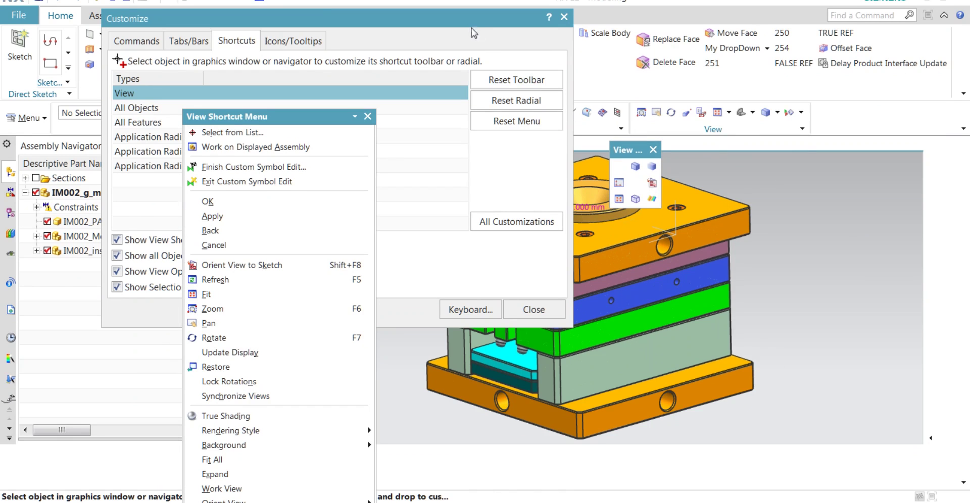
pyautogui.moveTo(471, 28); pyautogui.dragTo(431, 174)
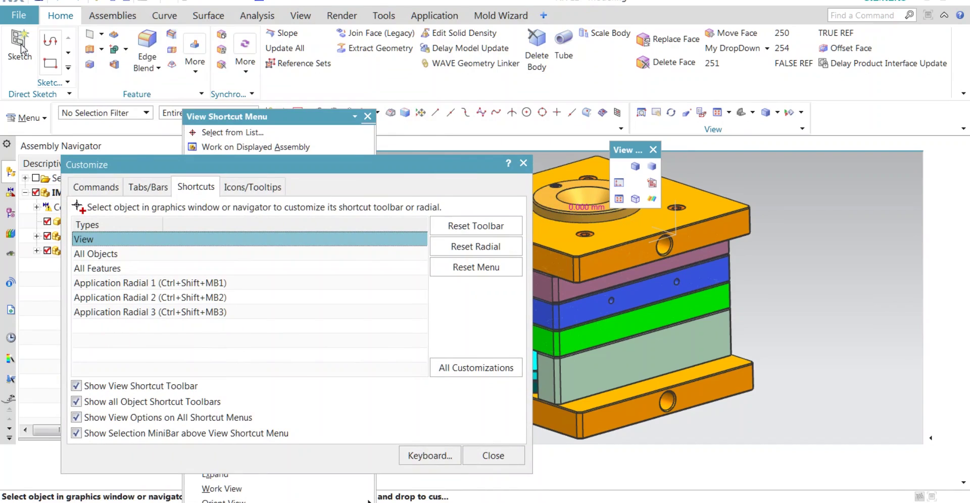
pyautogui.moveTo(301, 49); pyautogui.dragTo(576, 136)
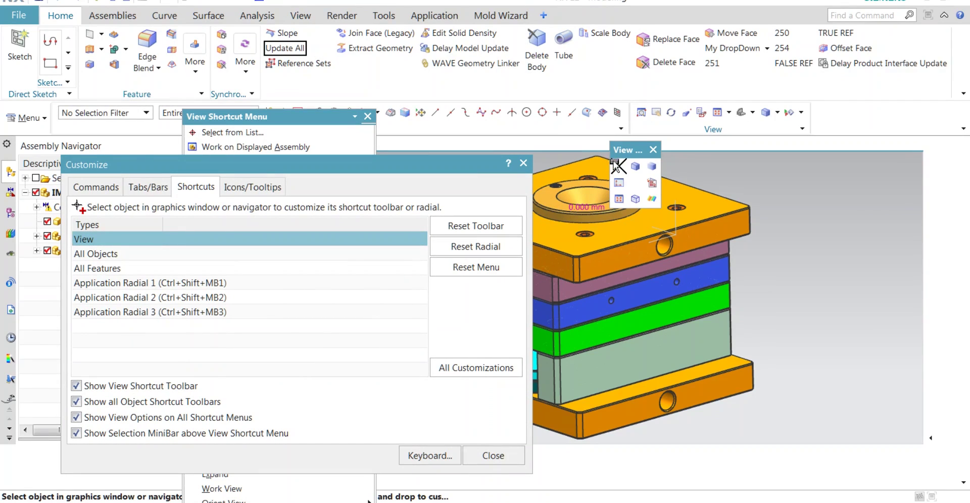
pyautogui.moveTo(618, 166); pyautogui.dragTo(618, 167)
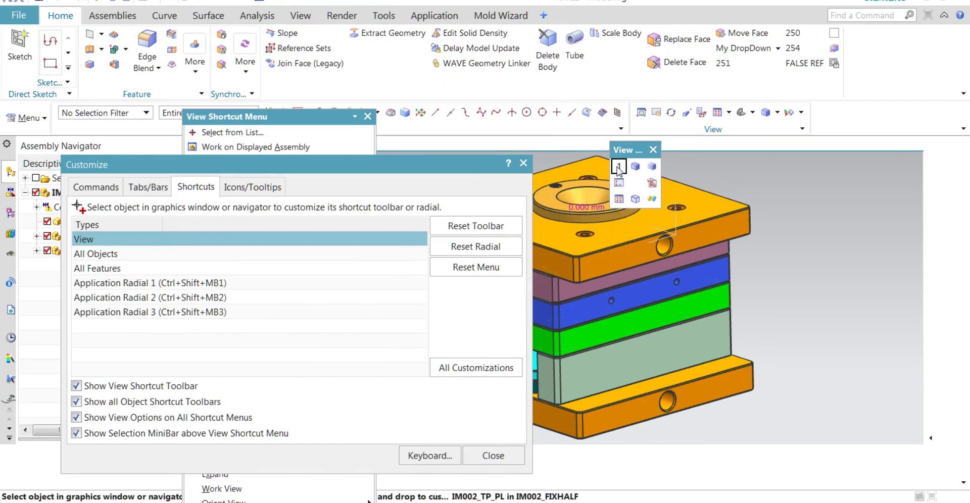
pyautogui.rightClick(654, 202)
pyautogui.click(679, 222)
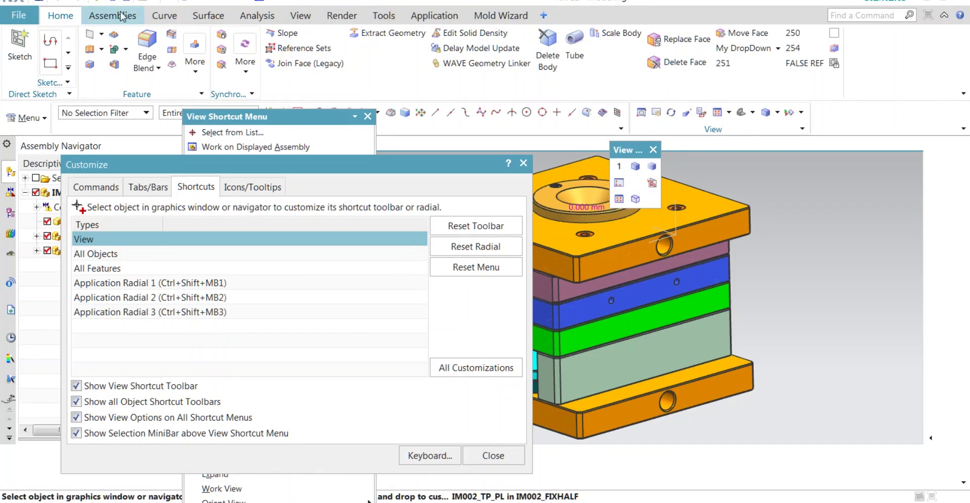
# Add Simple Distance from Analysis to the View panel and remove the Snap View icon.
pyautogui.click(207, 16)
pyautogui.click(255, 16)
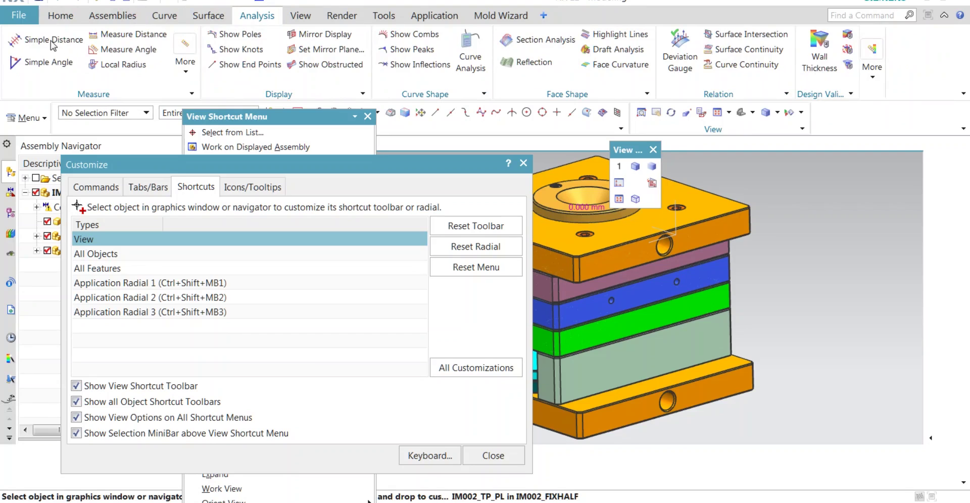
pyautogui.moveTo(53, 43); pyautogui.dragTo(651, 200)
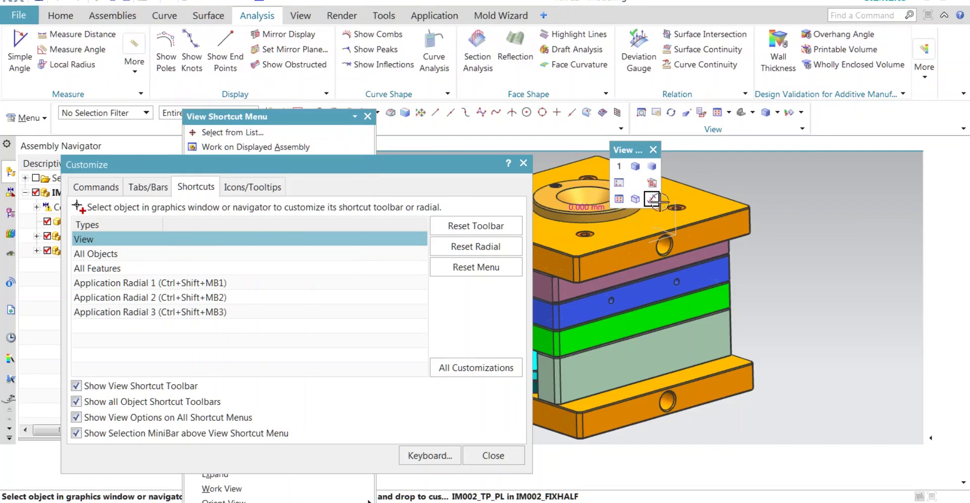
pyautogui.click(622, 186)
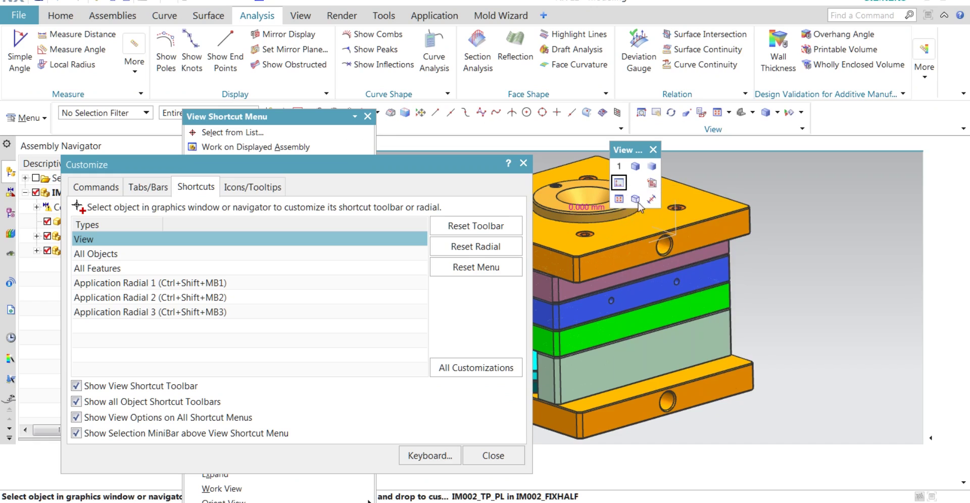
pyautogui.rightClick(620, 184)
pyautogui.click(629, 198)
pyautogui.click(164, 16)
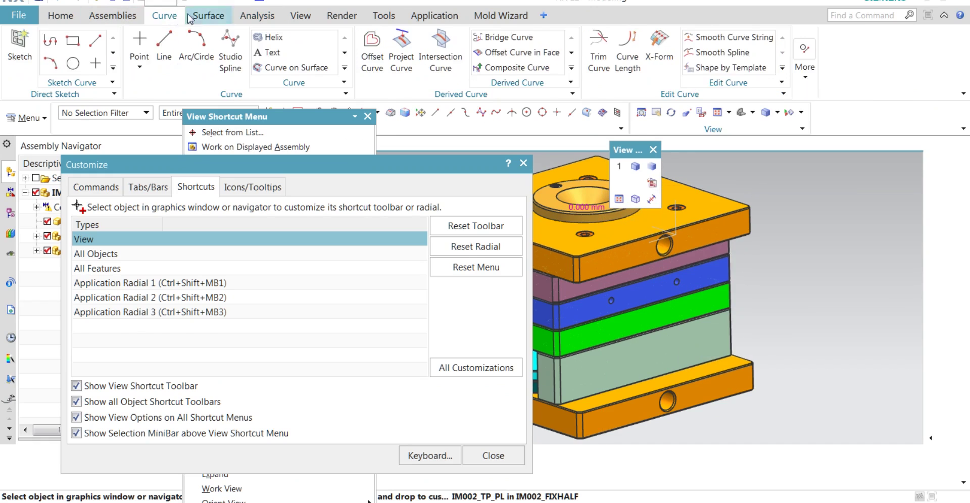
pyautogui.click(202, 17)
pyautogui.click(61, 15)
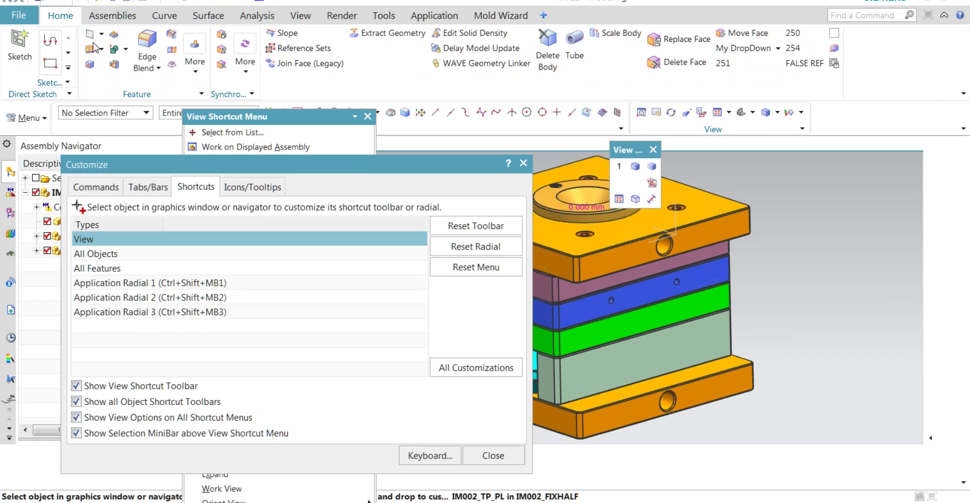
pyautogui.click(196, 73)
pyautogui.click(523, 164)
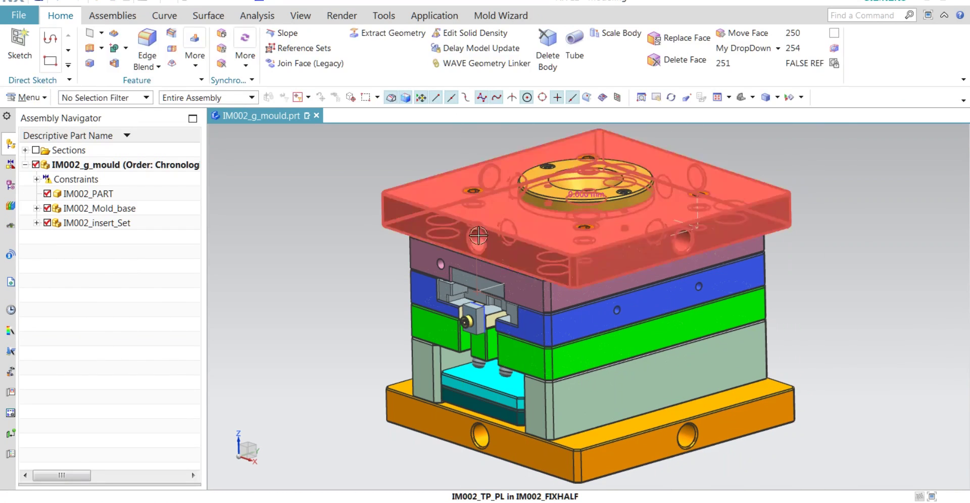
pyautogui.scroll(-1, 478, 236)
pyautogui.rightClick(822, 191)
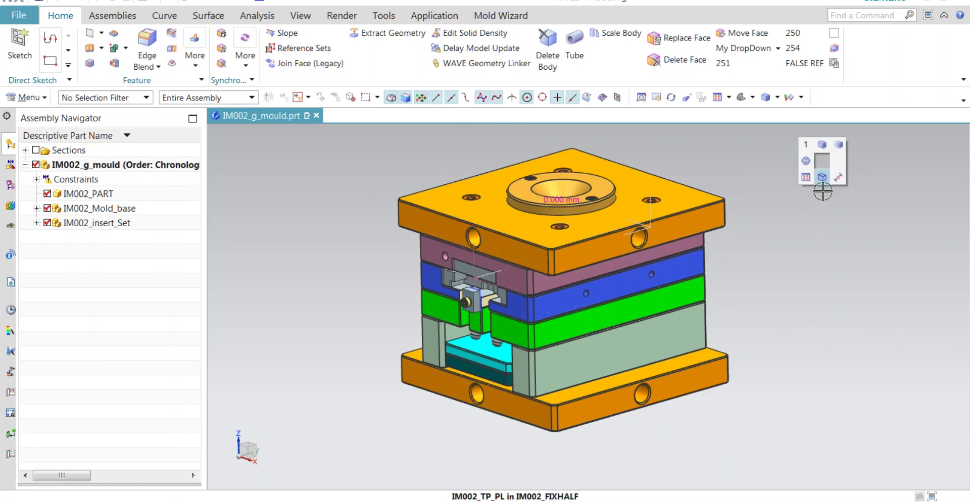
pyautogui.click(838, 177)
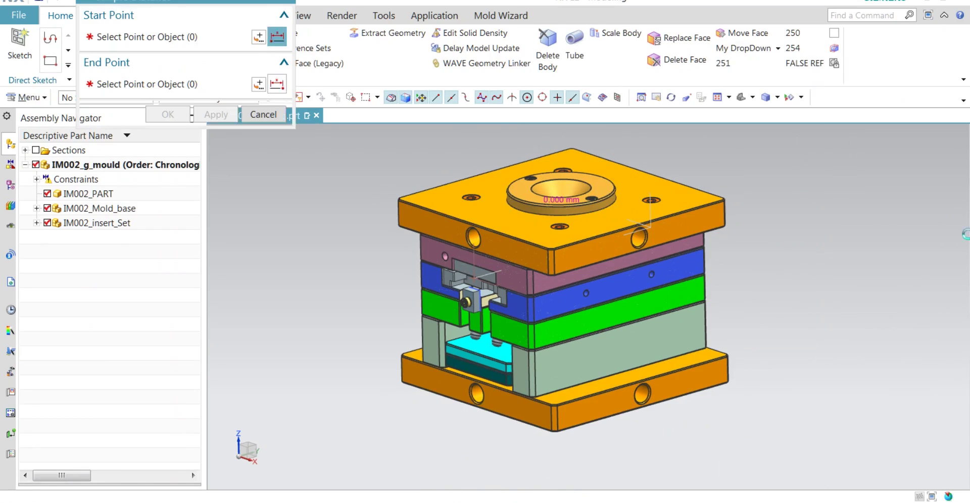
pyautogui.click(673, 219)
pyautogui.moveTo(673, 218); pyautogui.dragTo(589, 207, button='middle')
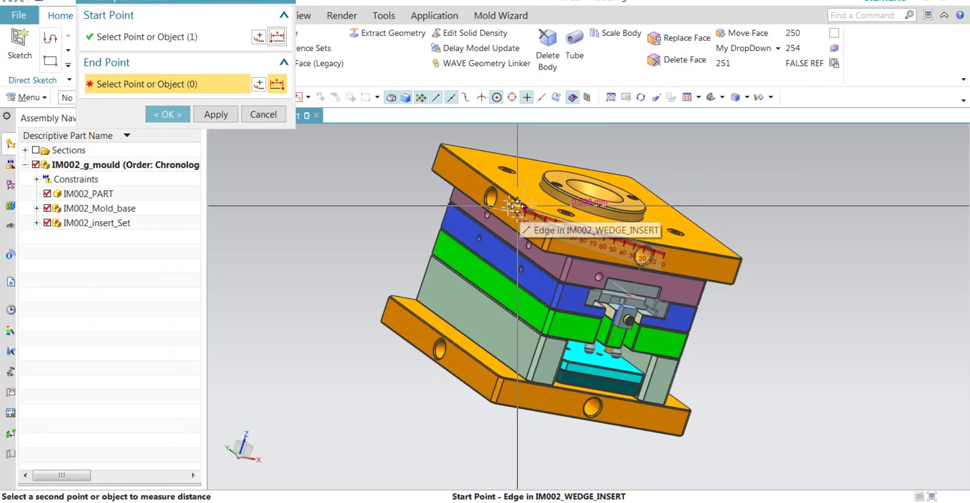
pyautogui.click(517, 205)
pyautogui.moveTo(781, 202); pyautogui.dragTo(755, 165, button='middle')
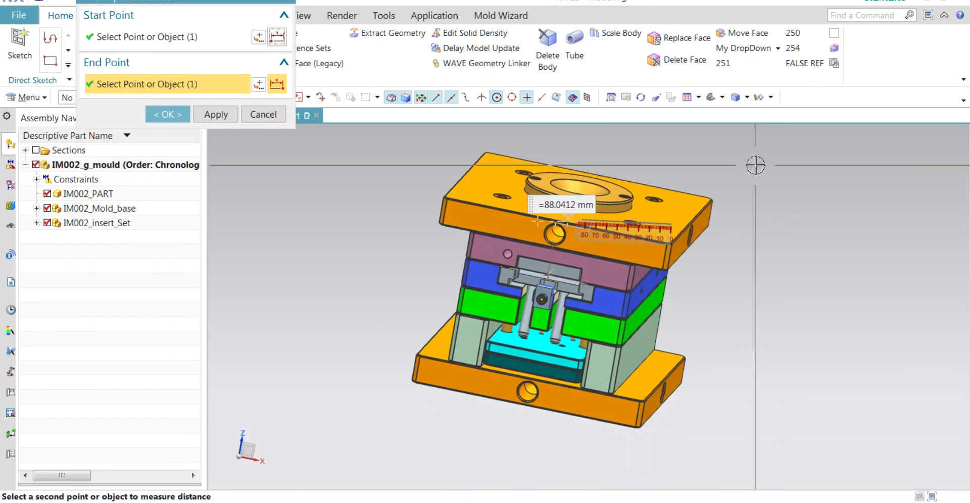
pyautogui.click(265, 115)
pyautogui.moveTo(767, 220); pyautogui.dragTo(743, 221, button='middle')
pyautogui.rightClick(765, 222)
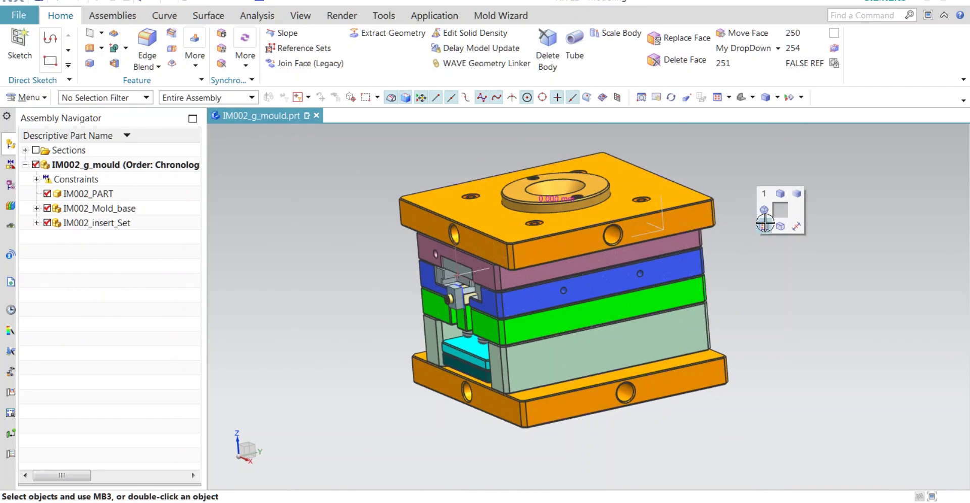
pyautogui.click(114, 64)
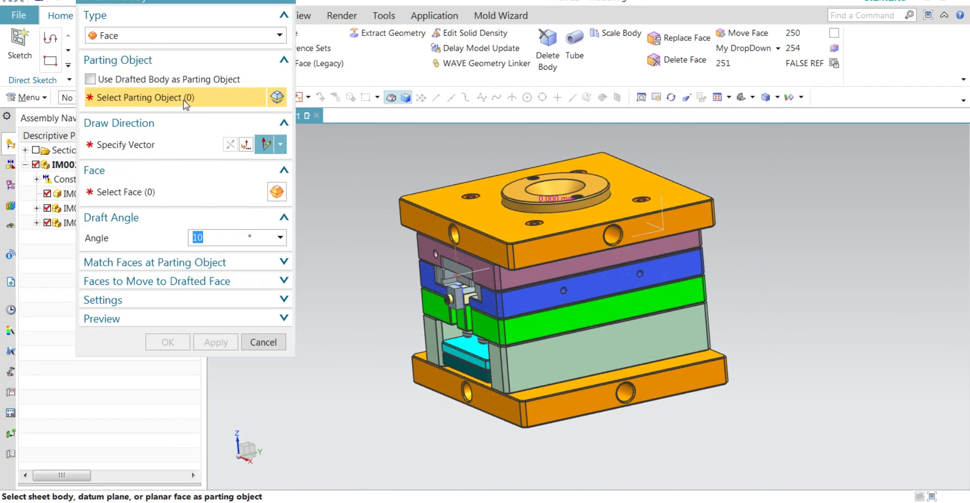
pyautogui.click(291, 3)
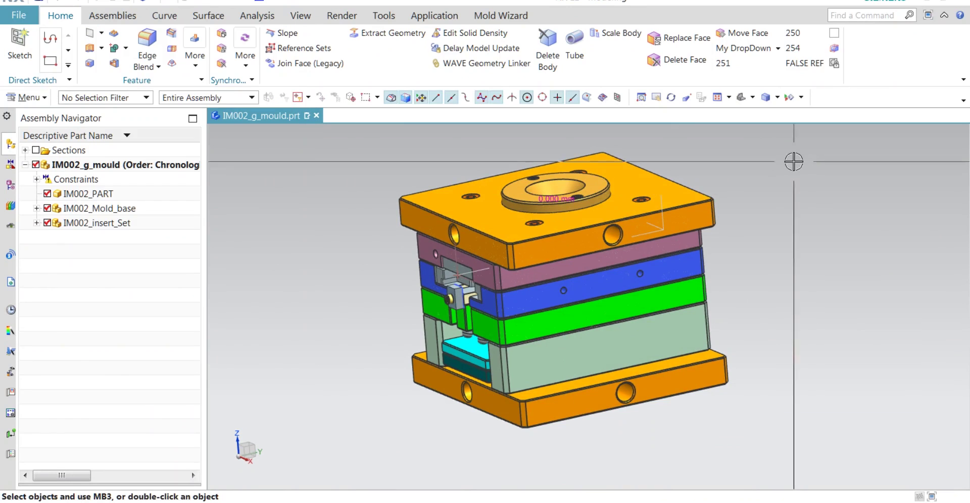
pyautogui.moveTo(795, 158); pyautogui.dragTo(823, 167, button='middle')
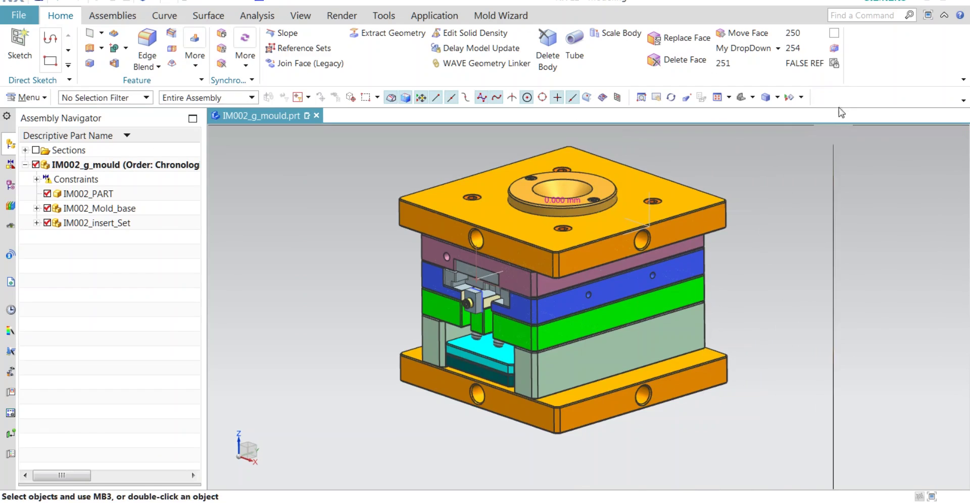
pyautogui.rightClick(623, 13)
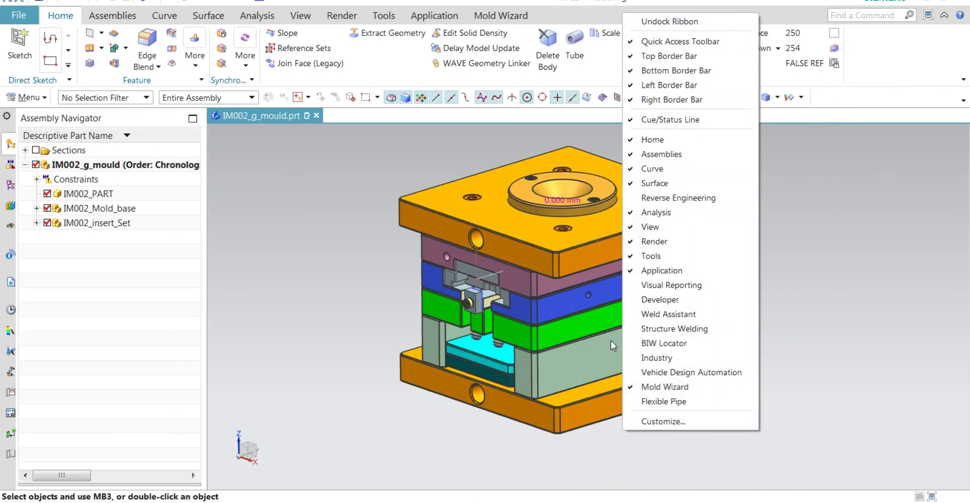
pyautogui.click(669, 425)
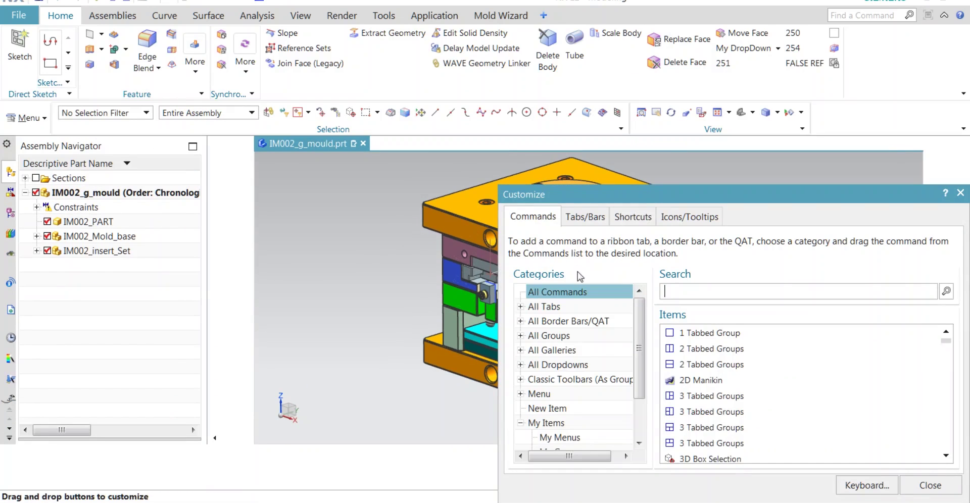
pyautogui.click(632, 218)
pyautogui.moveTo(670, 201); pyautogui.dragTo(367, 39)
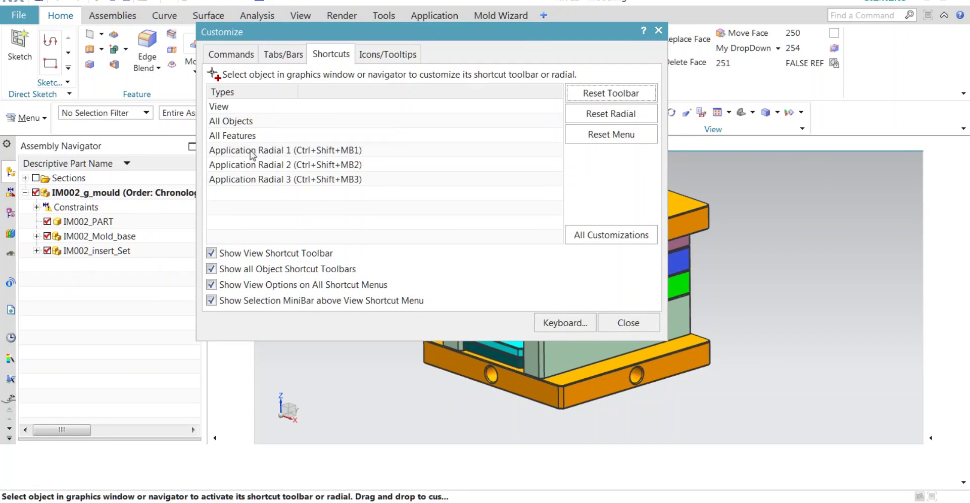
pyautogui.click(232, 122)
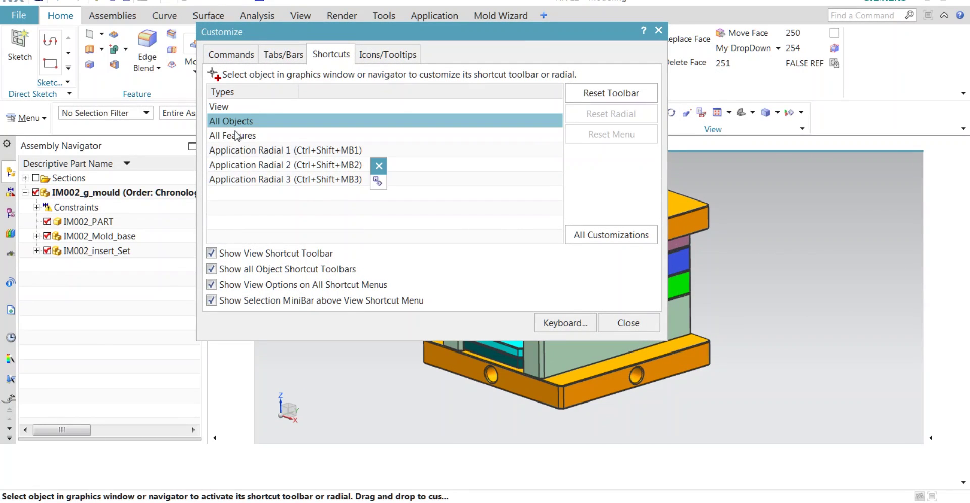
pyautogui.click(232, 135)
pyautogui.click(250, 152)
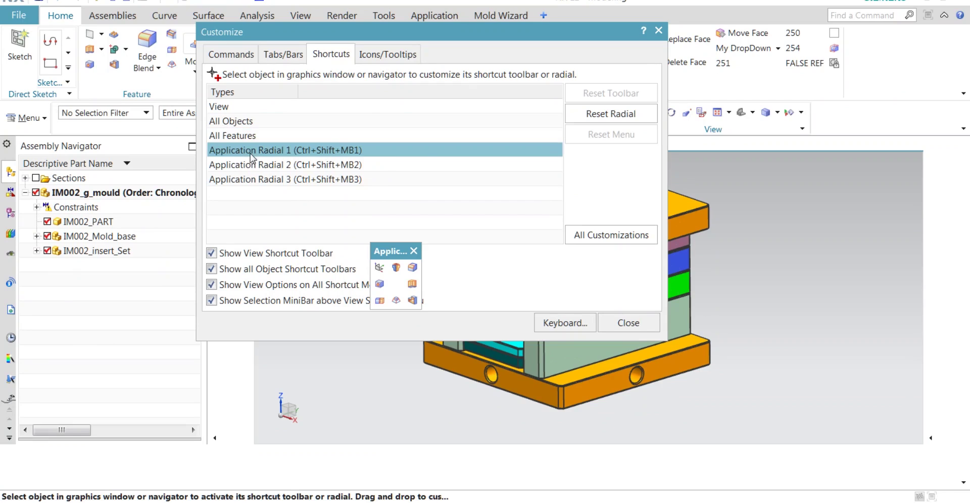
pyautogui.click(288, 165)
pyautogui.click(285, 178)
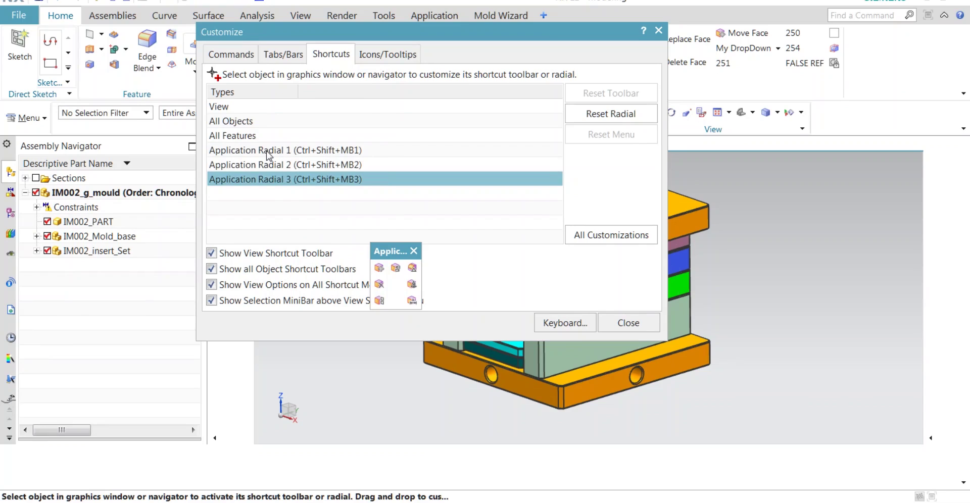
pyautogui.click(243, 124)
pyautogui.click(240, 134)
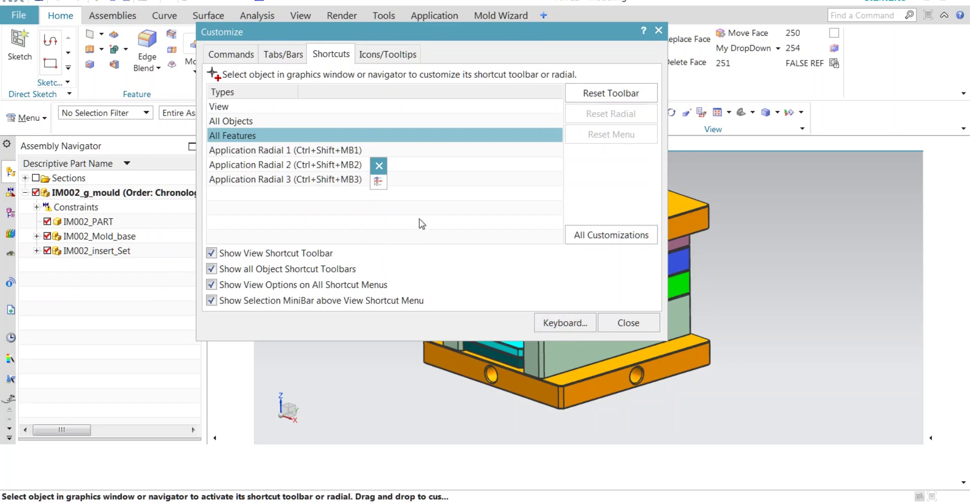
pyautogui.click(291, 152)
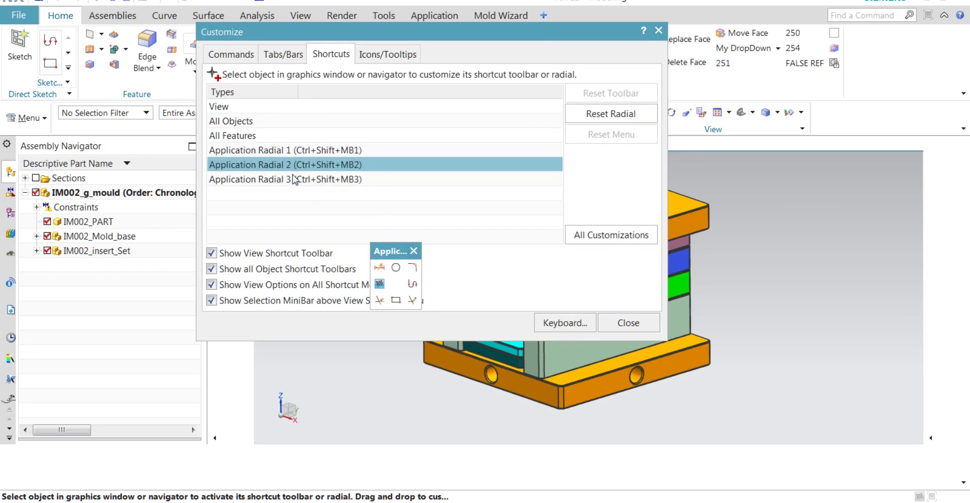
pyautogui.click(294, 177)
pyautogui.click(414, 252)
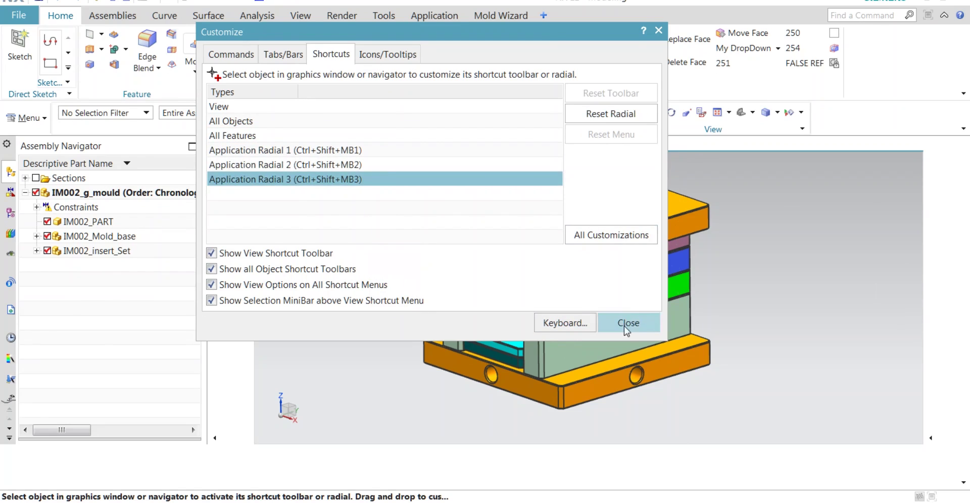
pyautogui.click(624, 326)
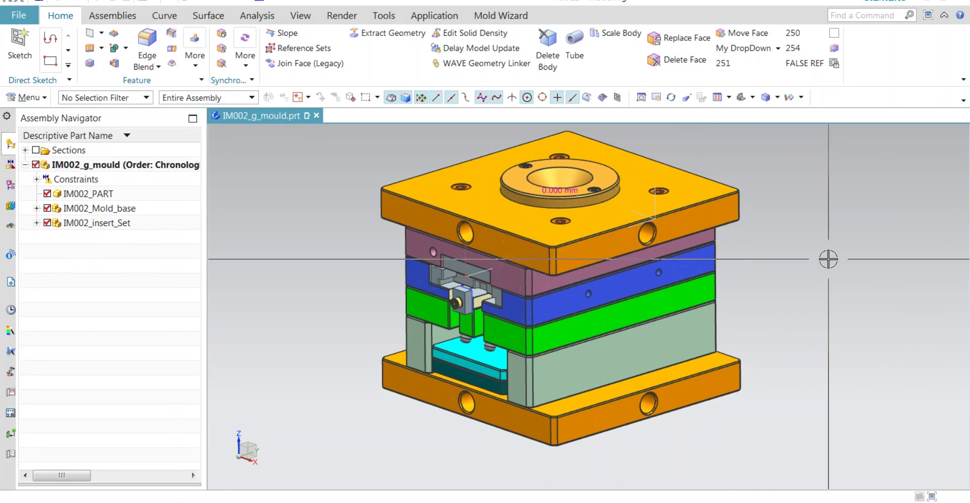
pyautogui.keyDown('ctrl'); pyautogui.keyDown('shift'); pyautogui.rightClick(819, 246); pyautogui.keyUp('shift'); pyautogui.keyUp('ctrl')
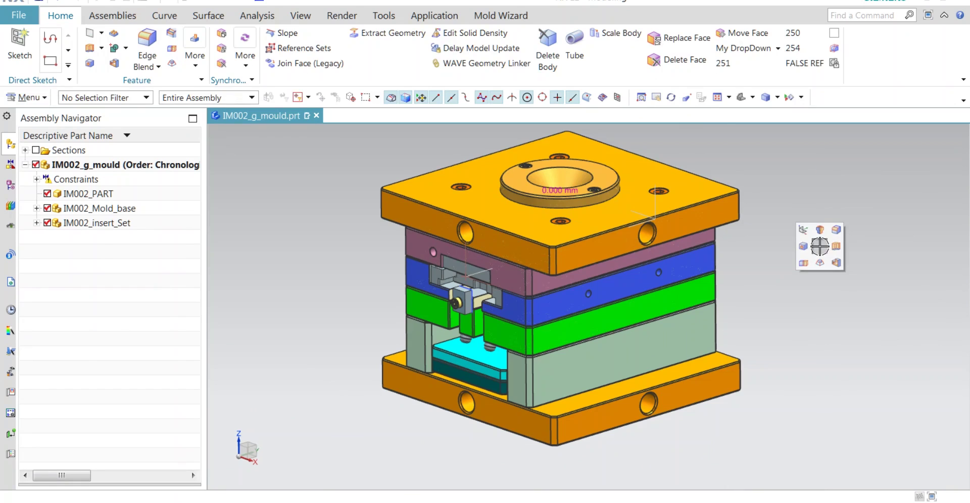
pyautogui.click(804, 179)
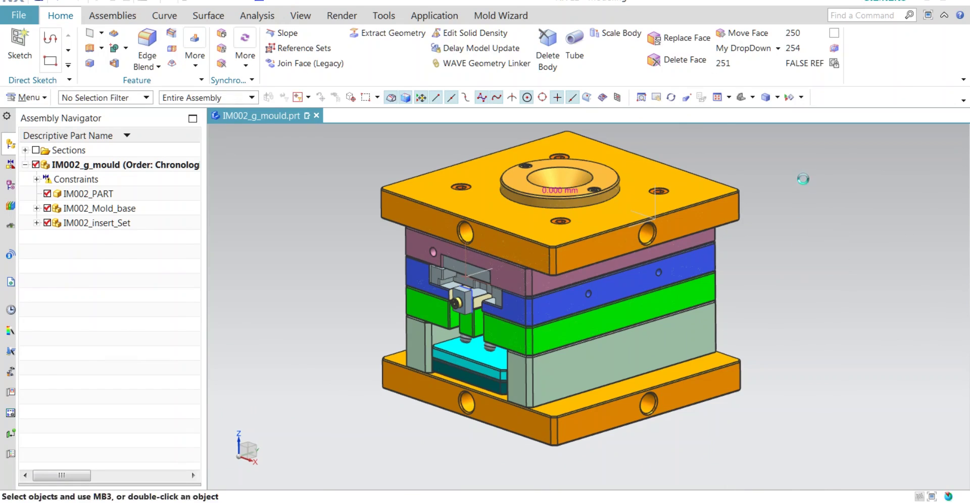
pyautogui.click(264, 316)
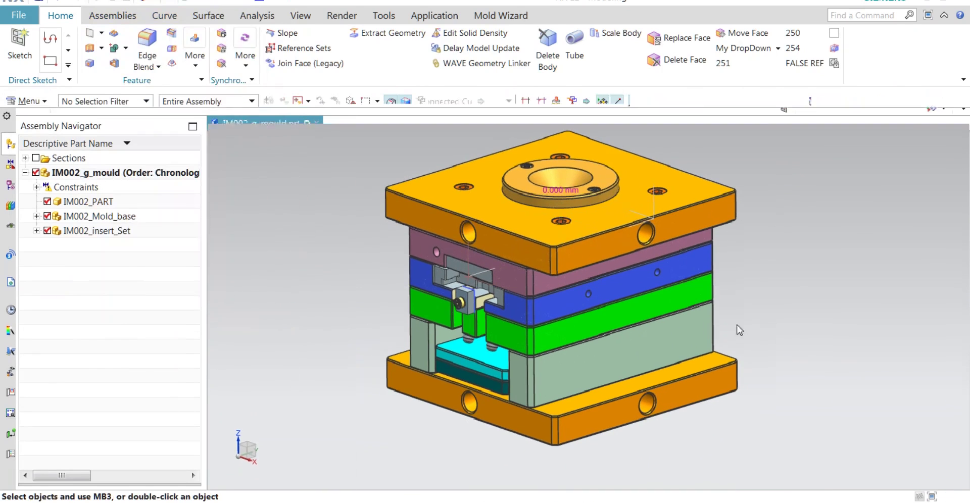
pyautogui.rightClick(762, 317)
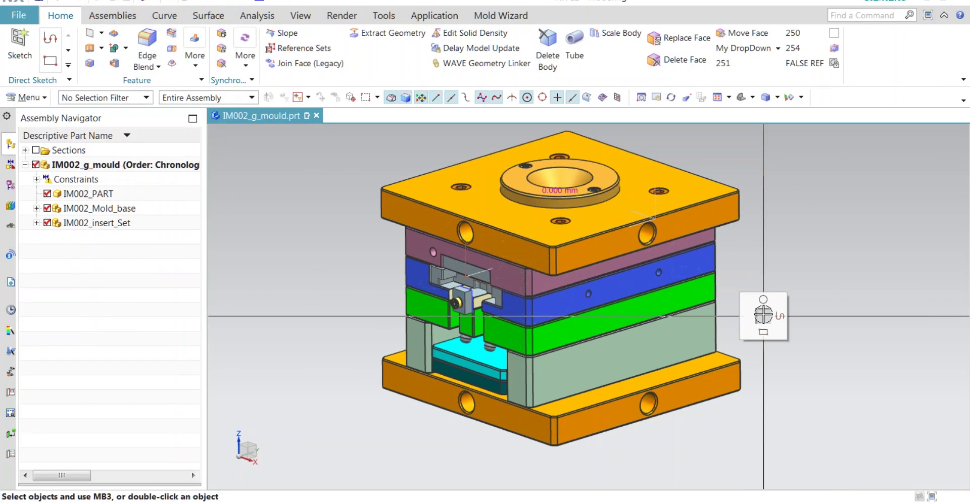
pyautogui.rightClick(827, 243)
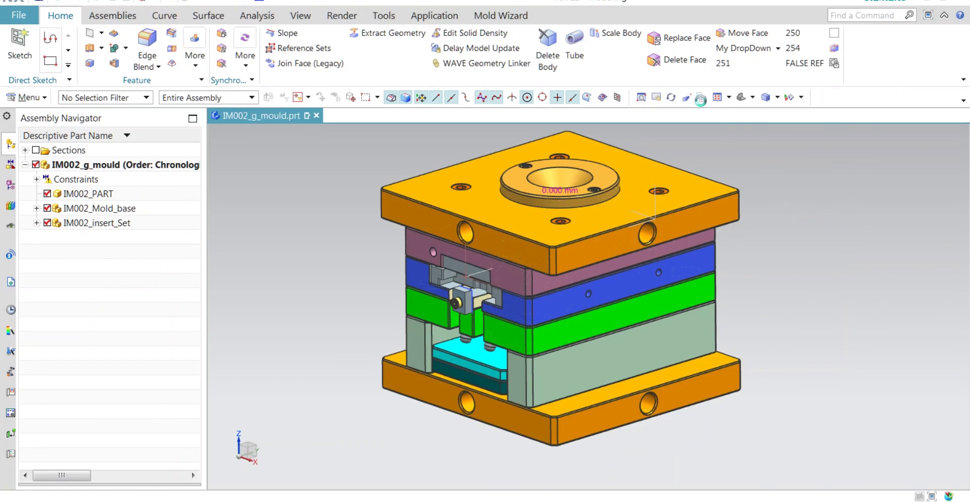
pyautogui.click(700, 99)
pyautogui.click(277, 14)
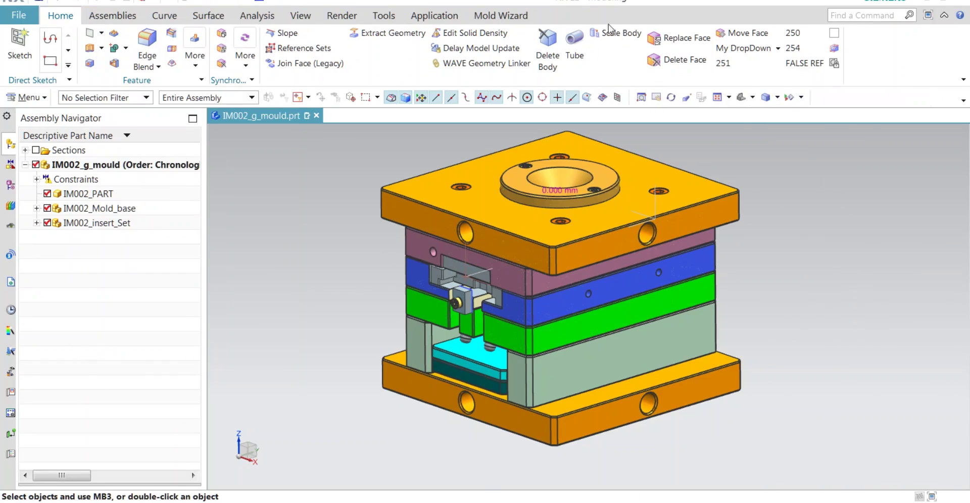
pyautogui.rightClick(574, 11)
# Delete the Linear Dimension icon from Application Radial 3 and close Customize.
pyautogui.click(631, 420)
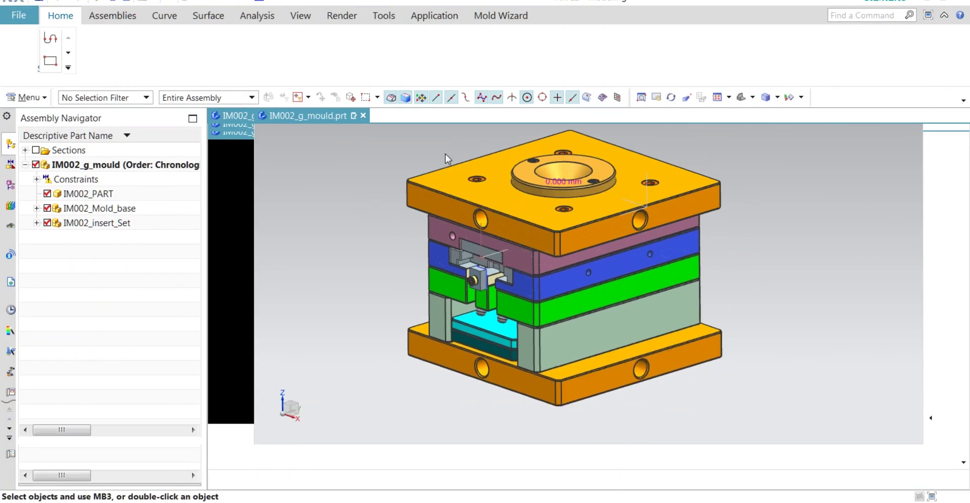
pyautogui.click(283, 26)
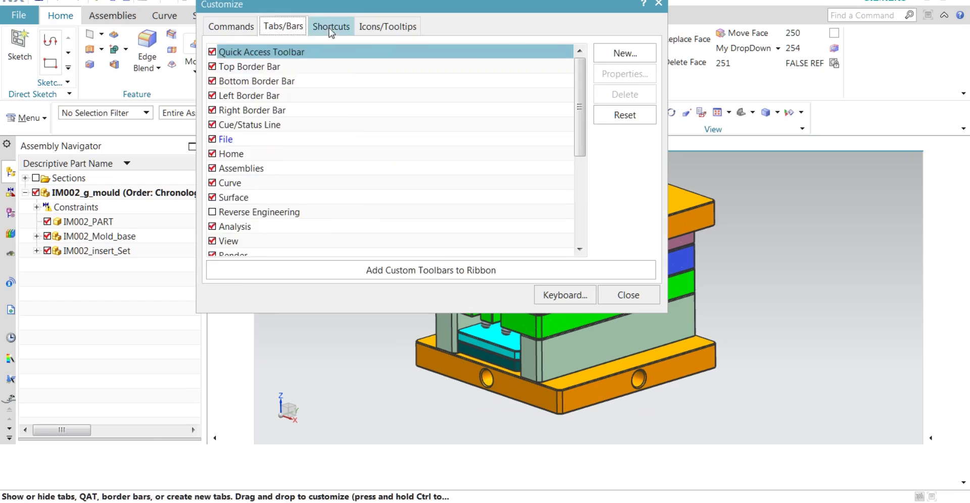
pyautogui.click(329, 28)
pyautogui.click(315, 152)
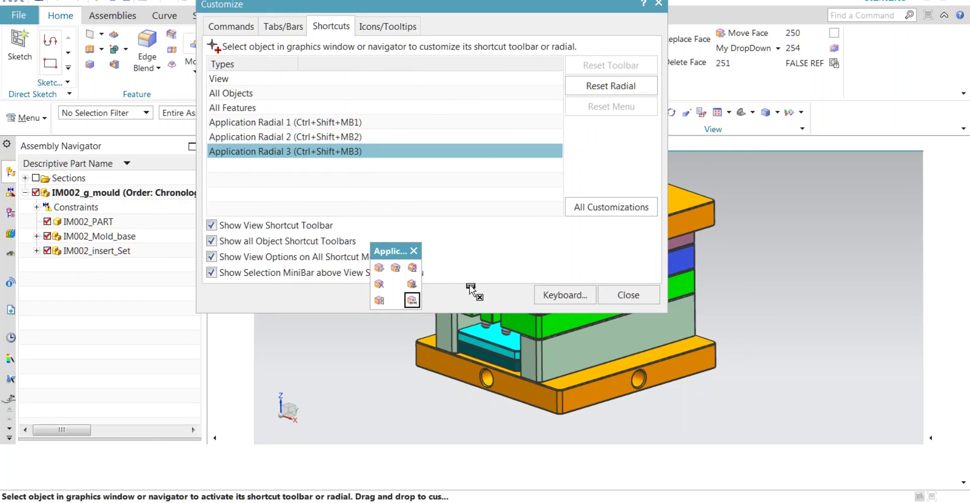
pyautogui.rightClick(411, 302)
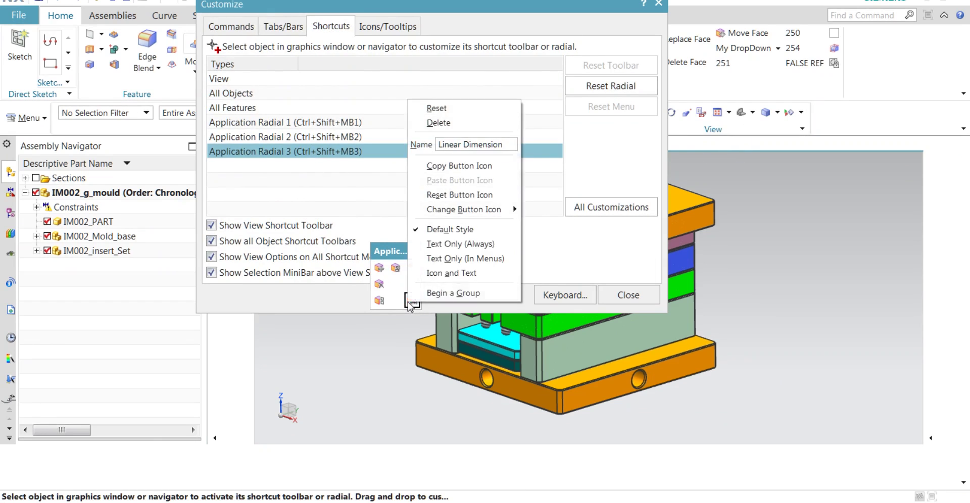
pyautogui.click(447, 122)
pyautogui.moveTo(778, 48); pyautogui.dragTo(412, 300)
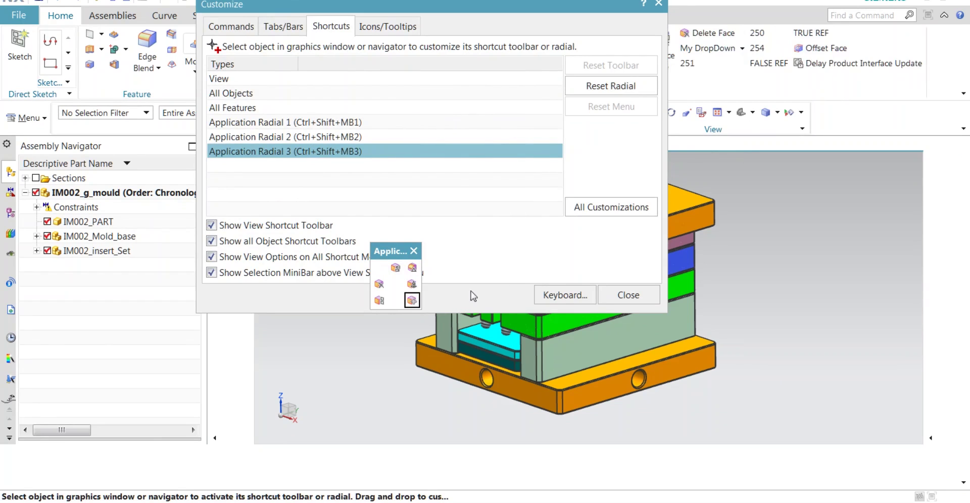
pyautogui.click(628, 295)
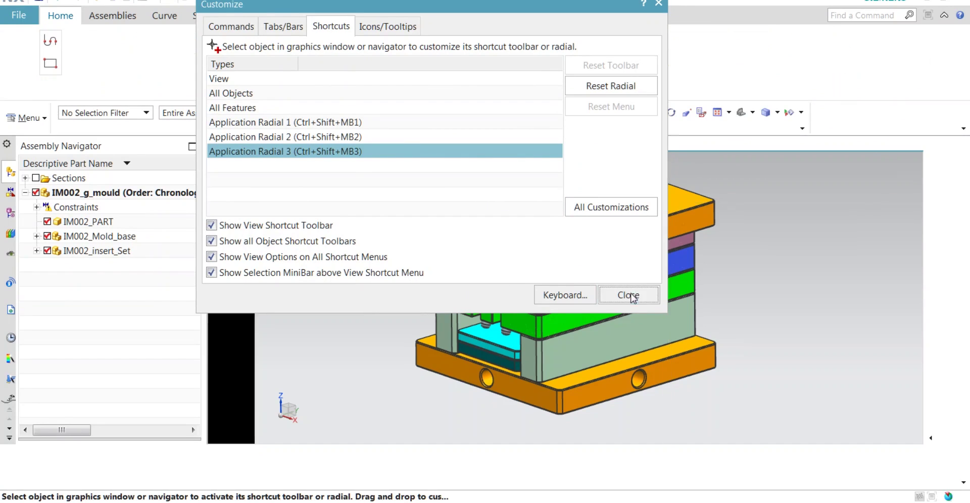